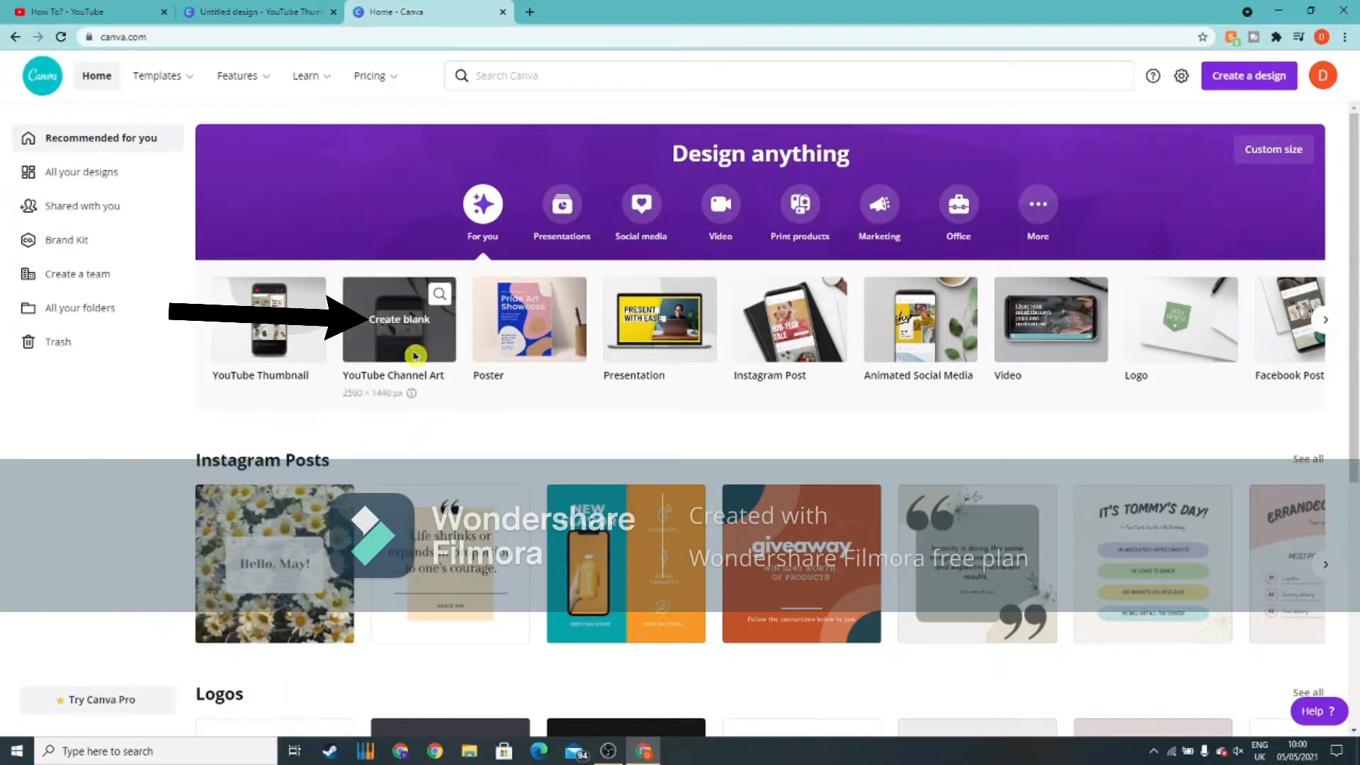
Create a blank YouTube Channel Art design and show its uploaded media
left_click(416, 355)
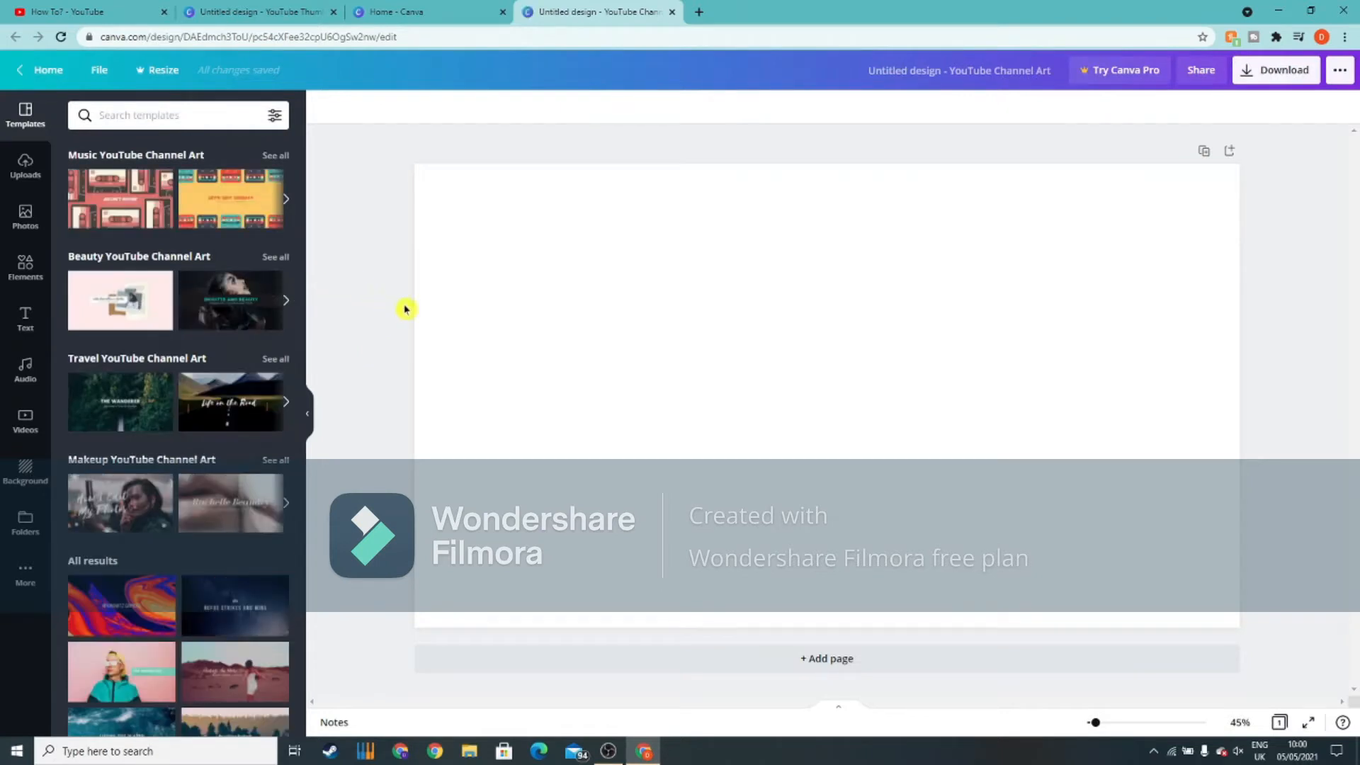
left_click(28, 164)
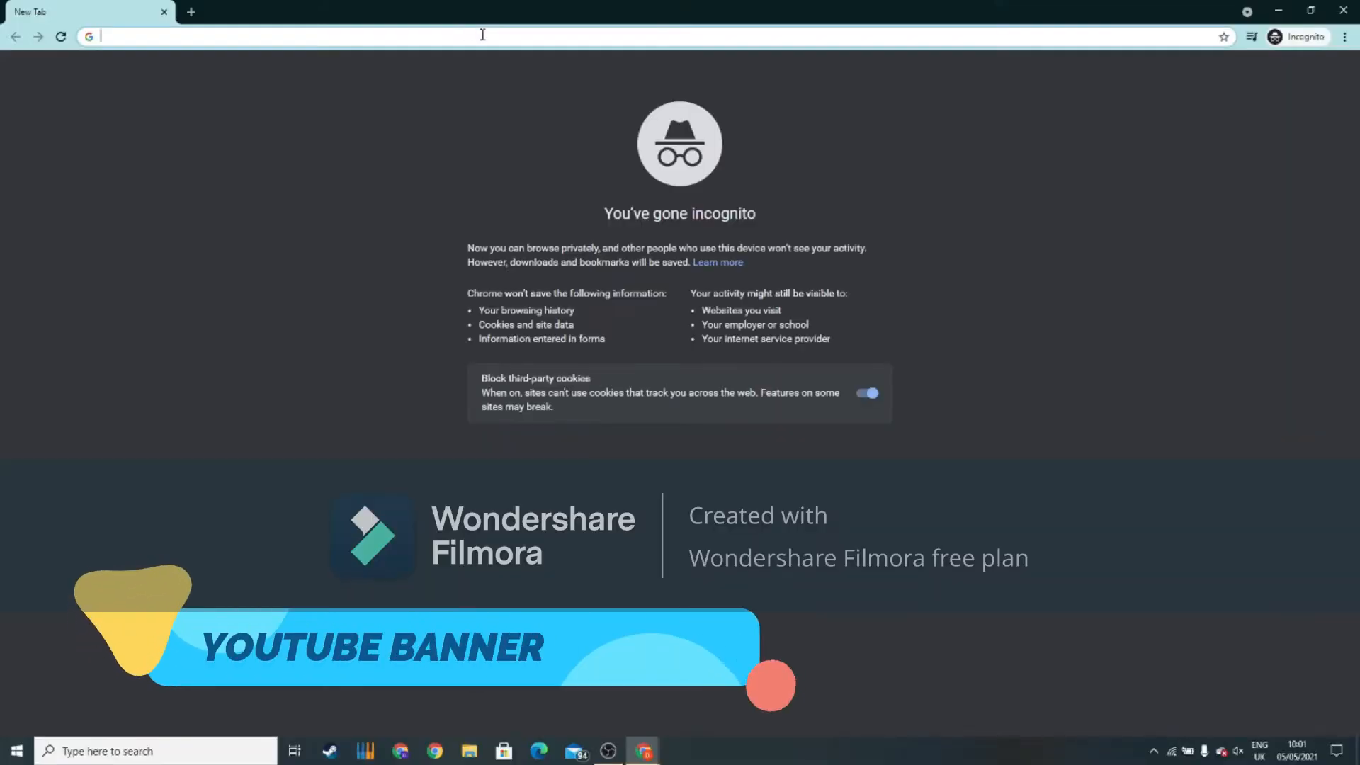
Search Google in the incognito window for "youtube banner template", accept the cookie notice and show the image results
type("youtube b")
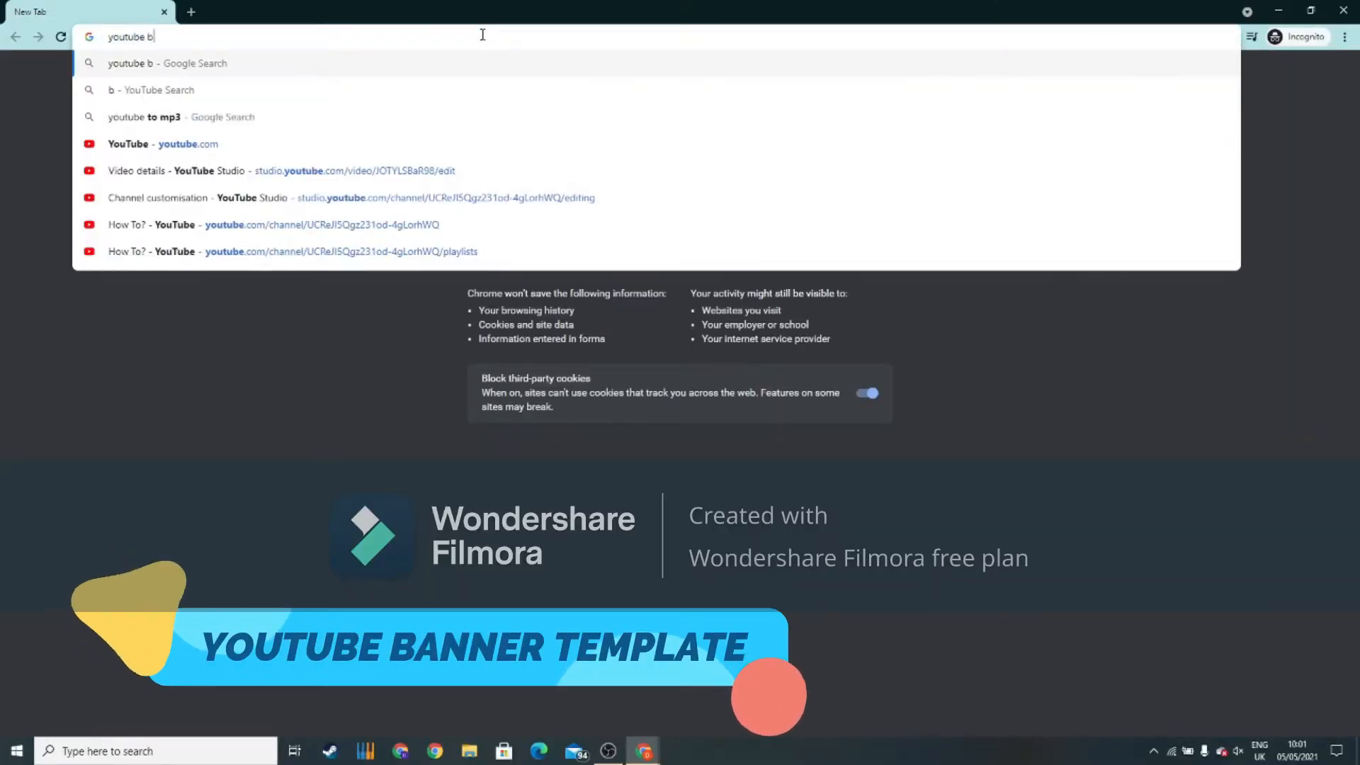
type("anner template")
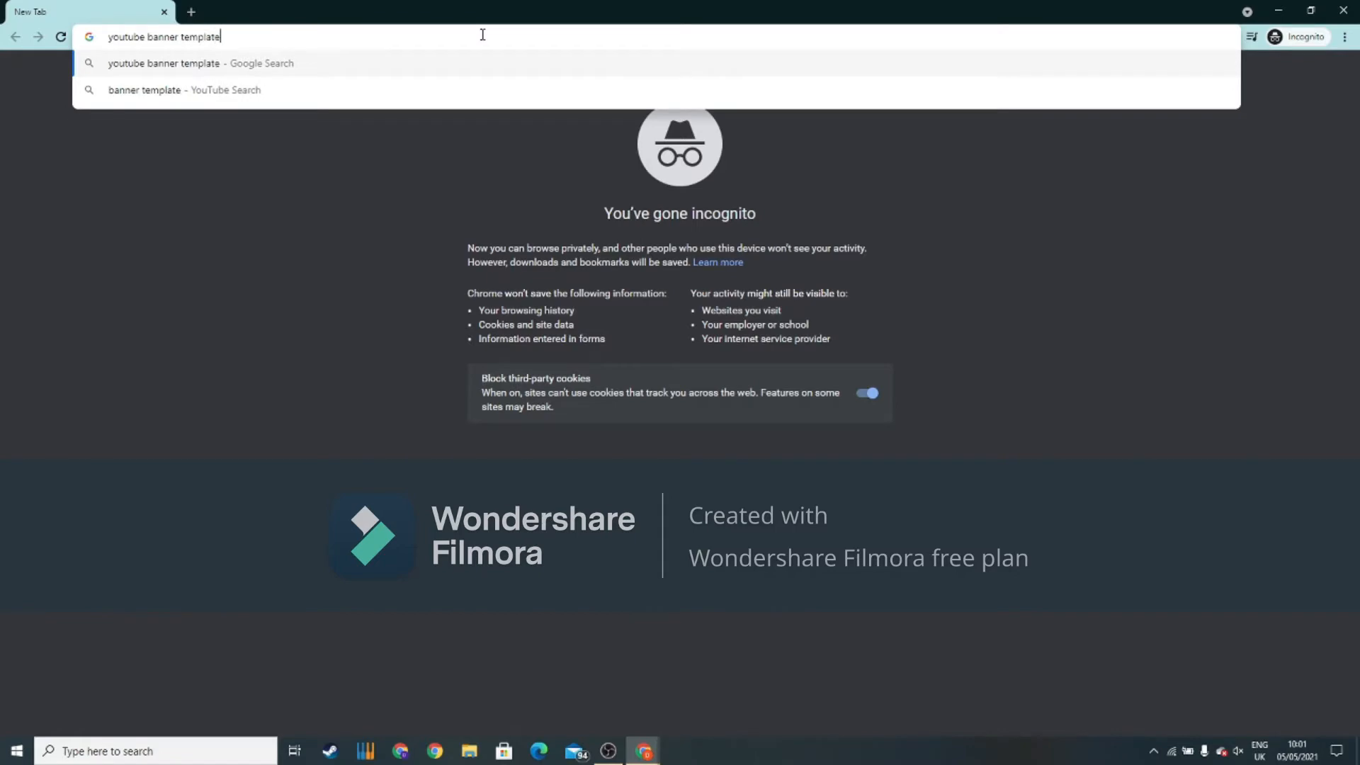
key("Return")
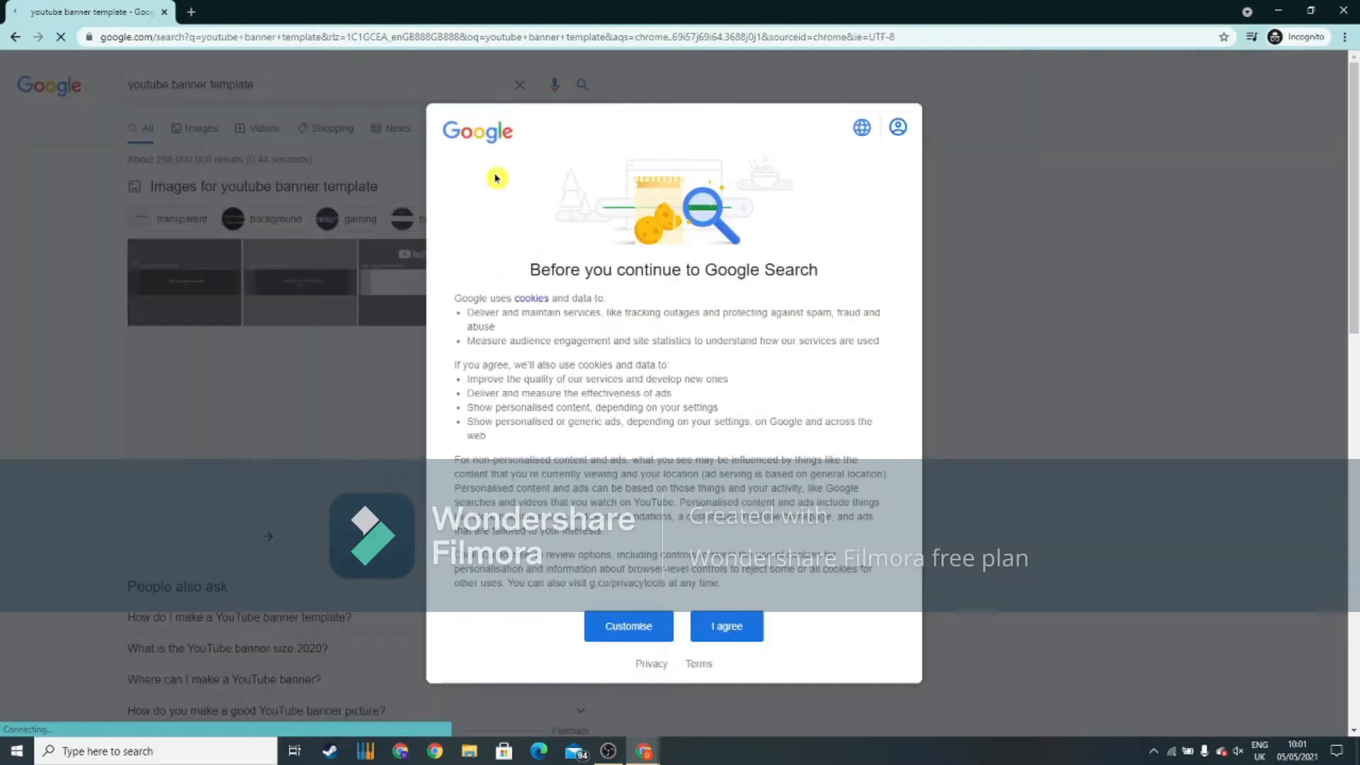
left_click(711, 629)
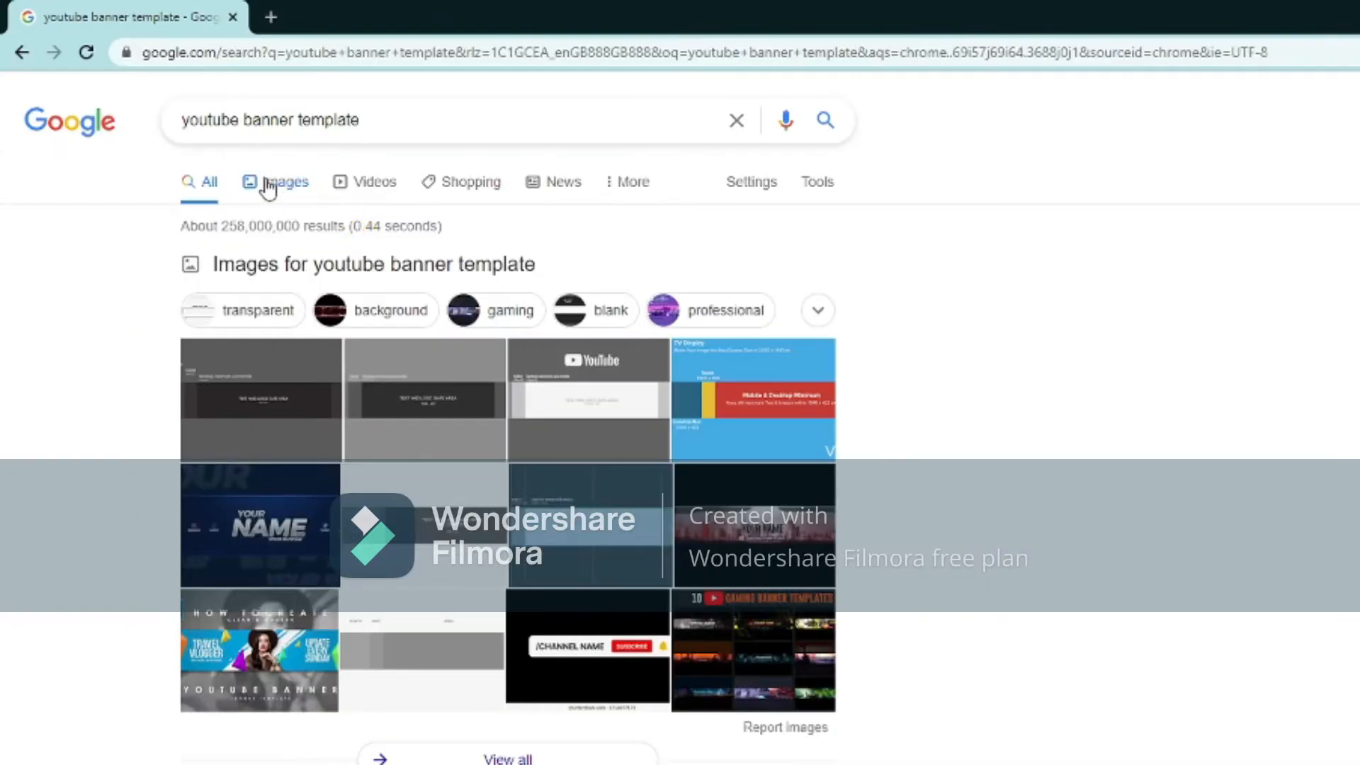
left_click(268, 186)
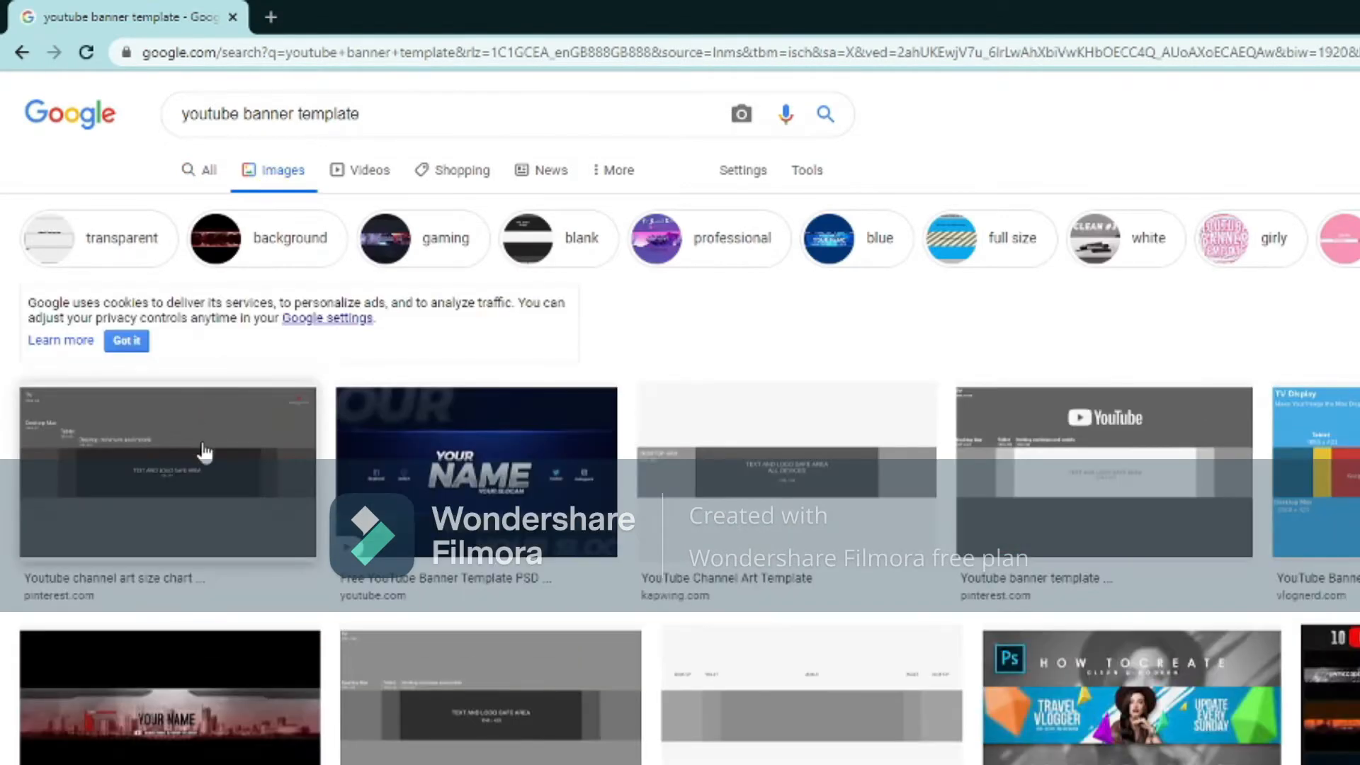
Save the first channel art size chart image to the Desktop as "Banner Template" in PNG format
right_click(204, 451)
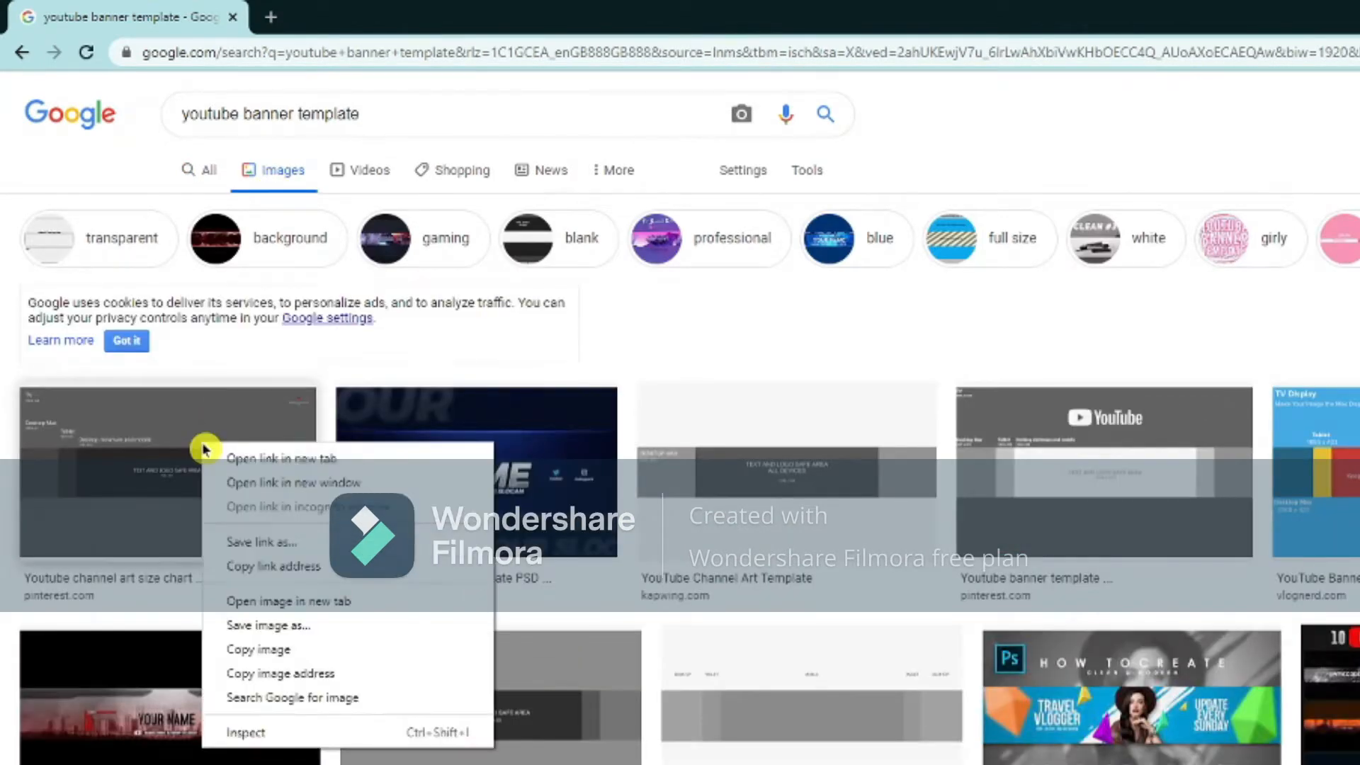
left_click(282, 627)
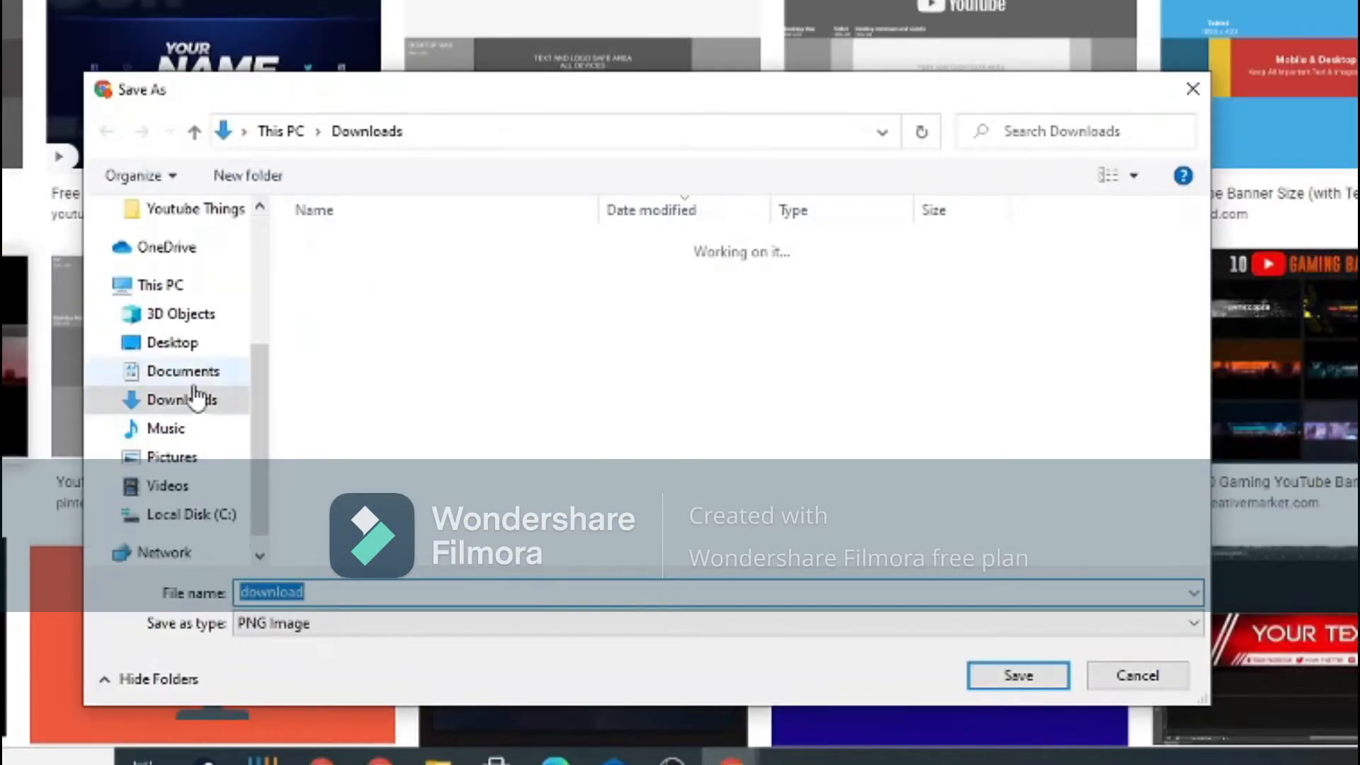
left_click(171, 346)
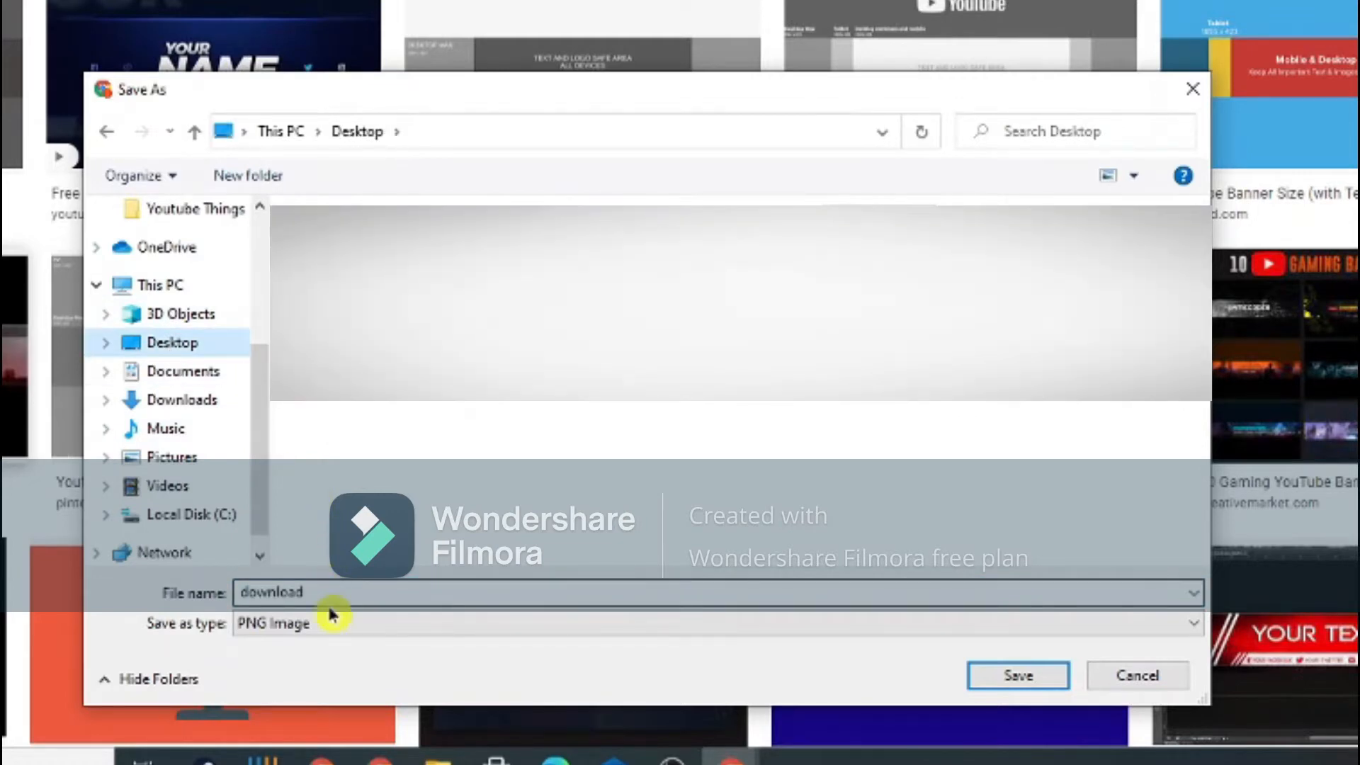
double_click(328, 599)
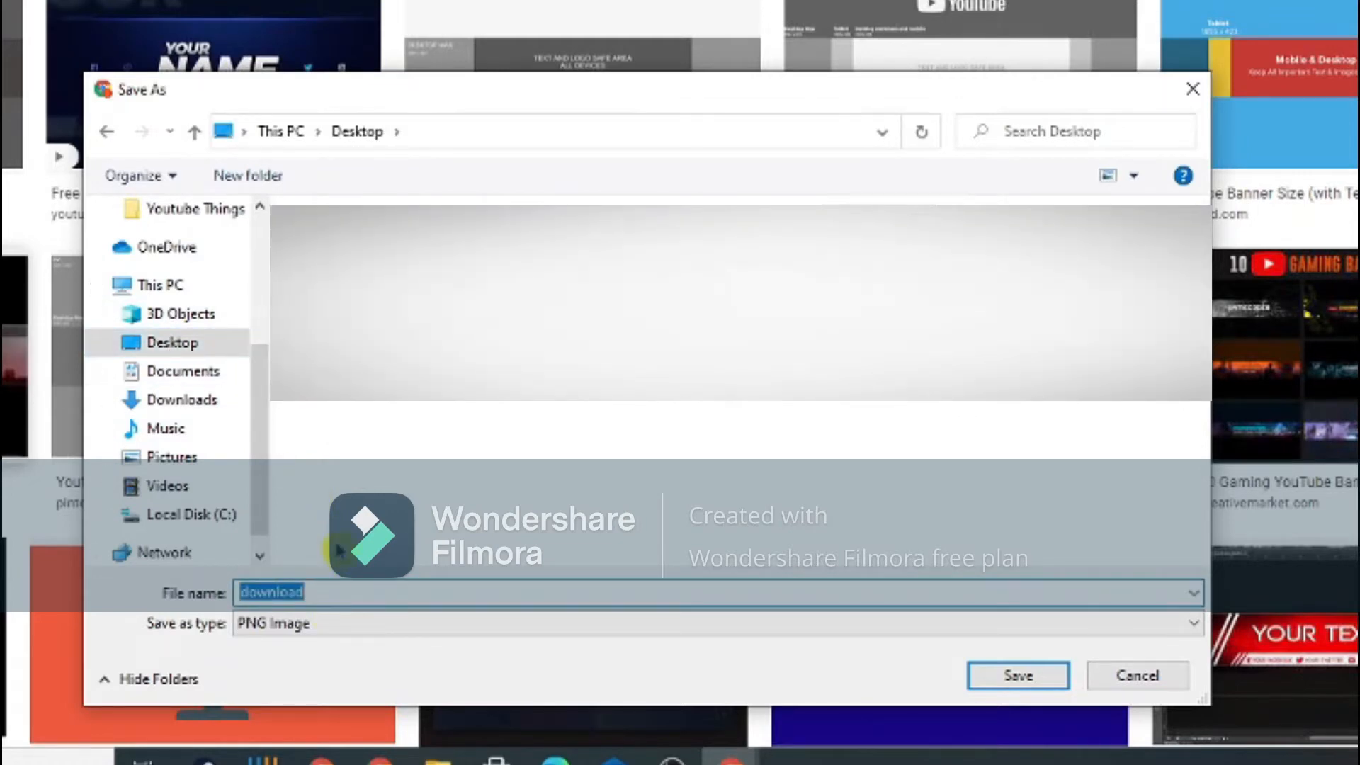
key("BackSpace")
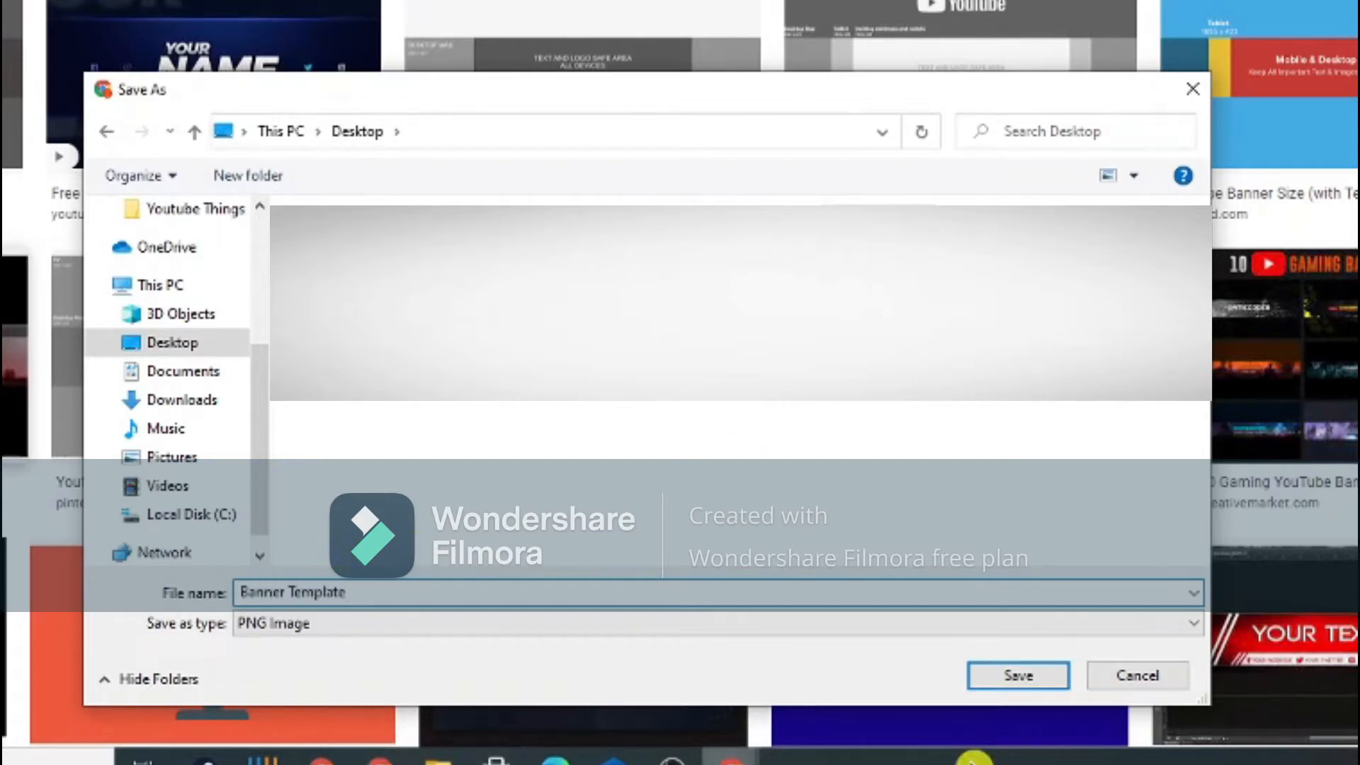
left_click(1020, 676)
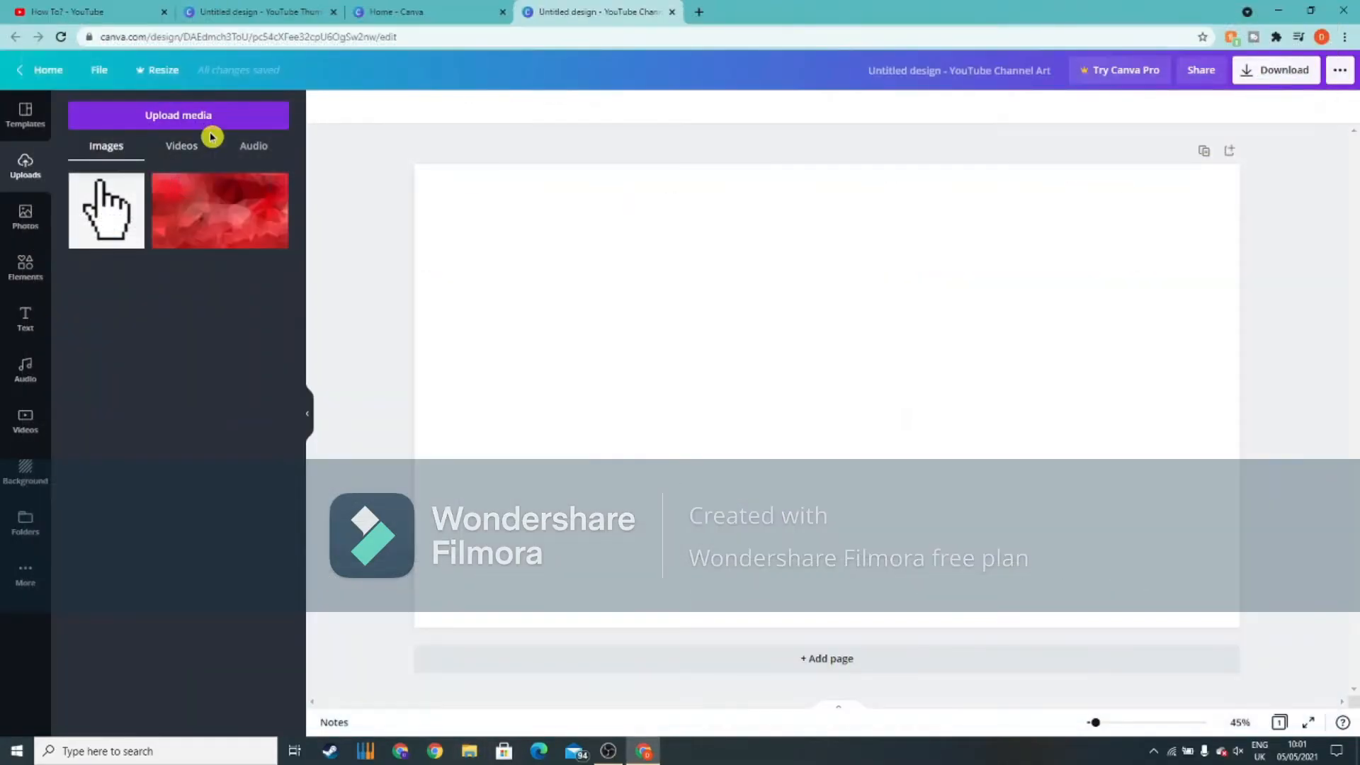
Upload the Banner Template image from the Desktop to the Canva design and place it as the full-page background
left_click(214, 126)
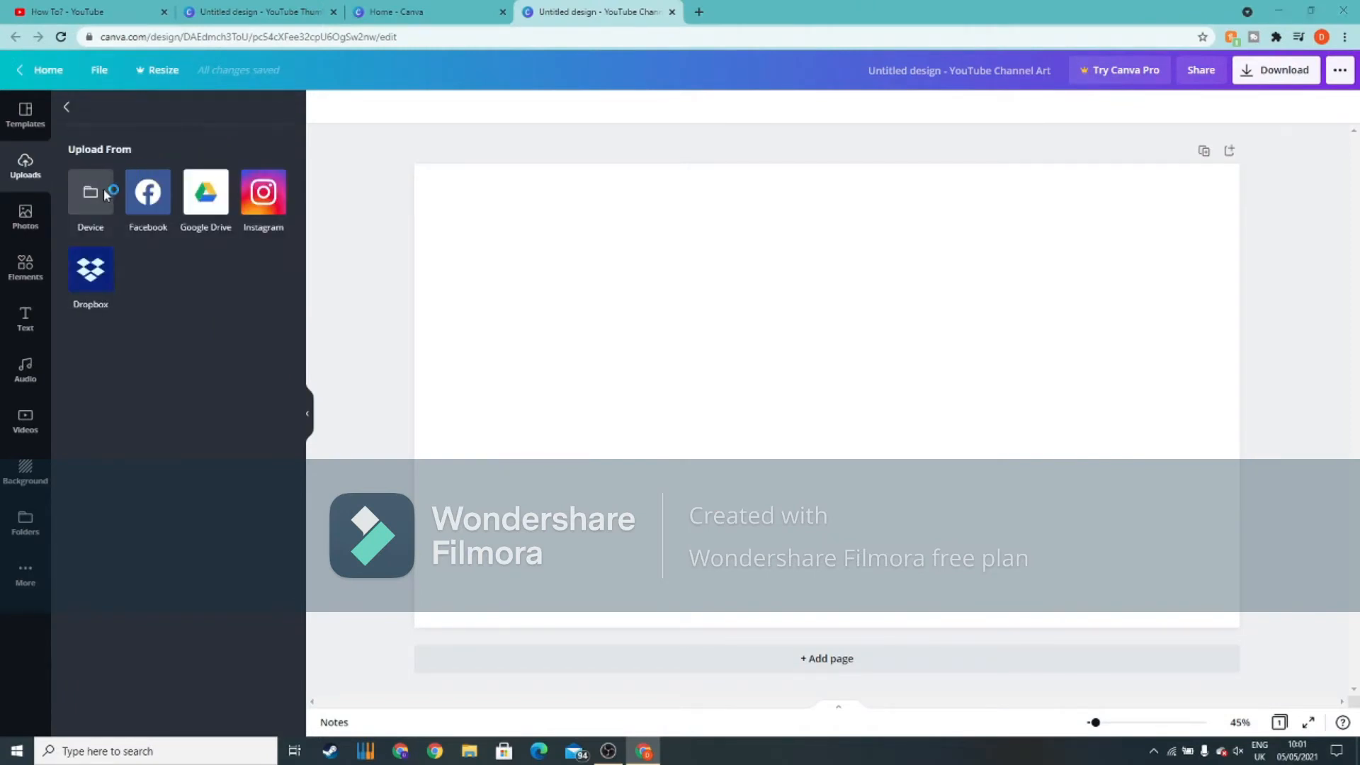
left_click(321, 567)
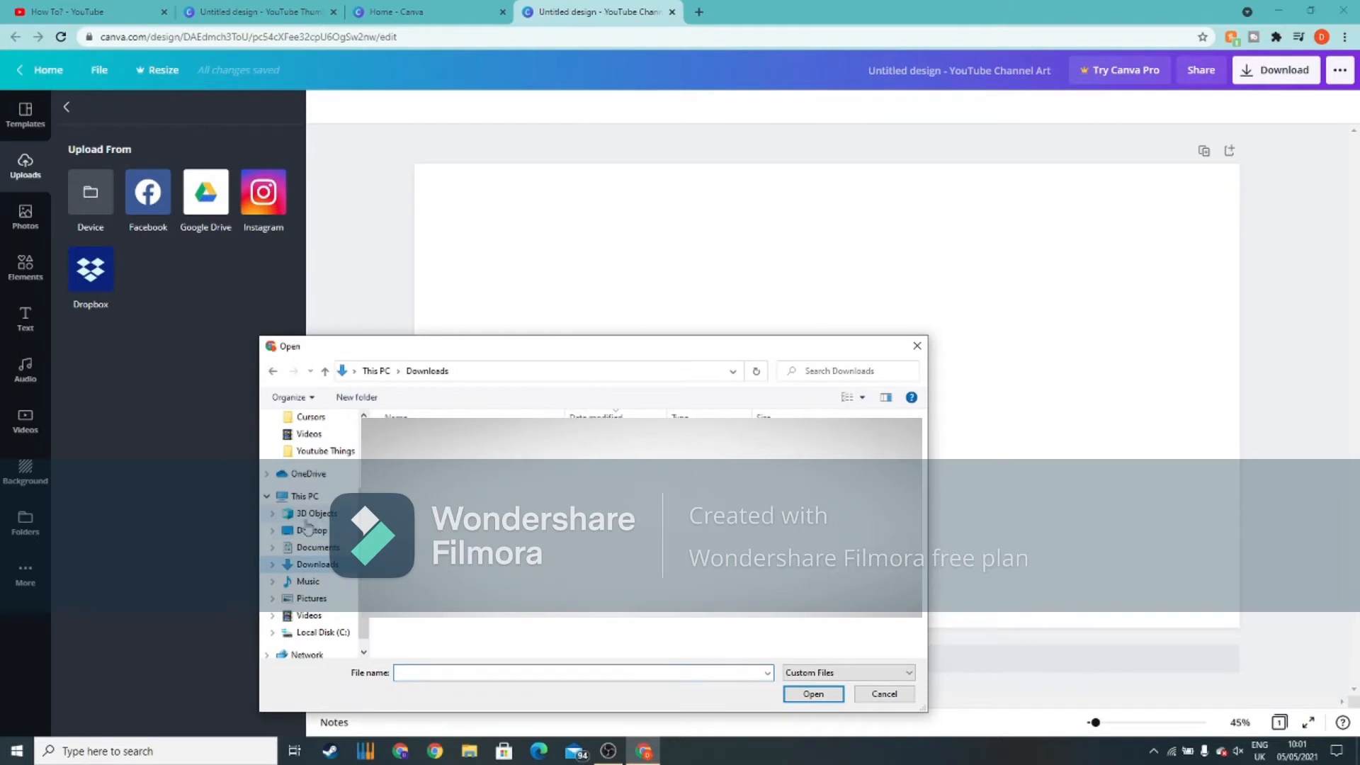
left_click(310, 531)
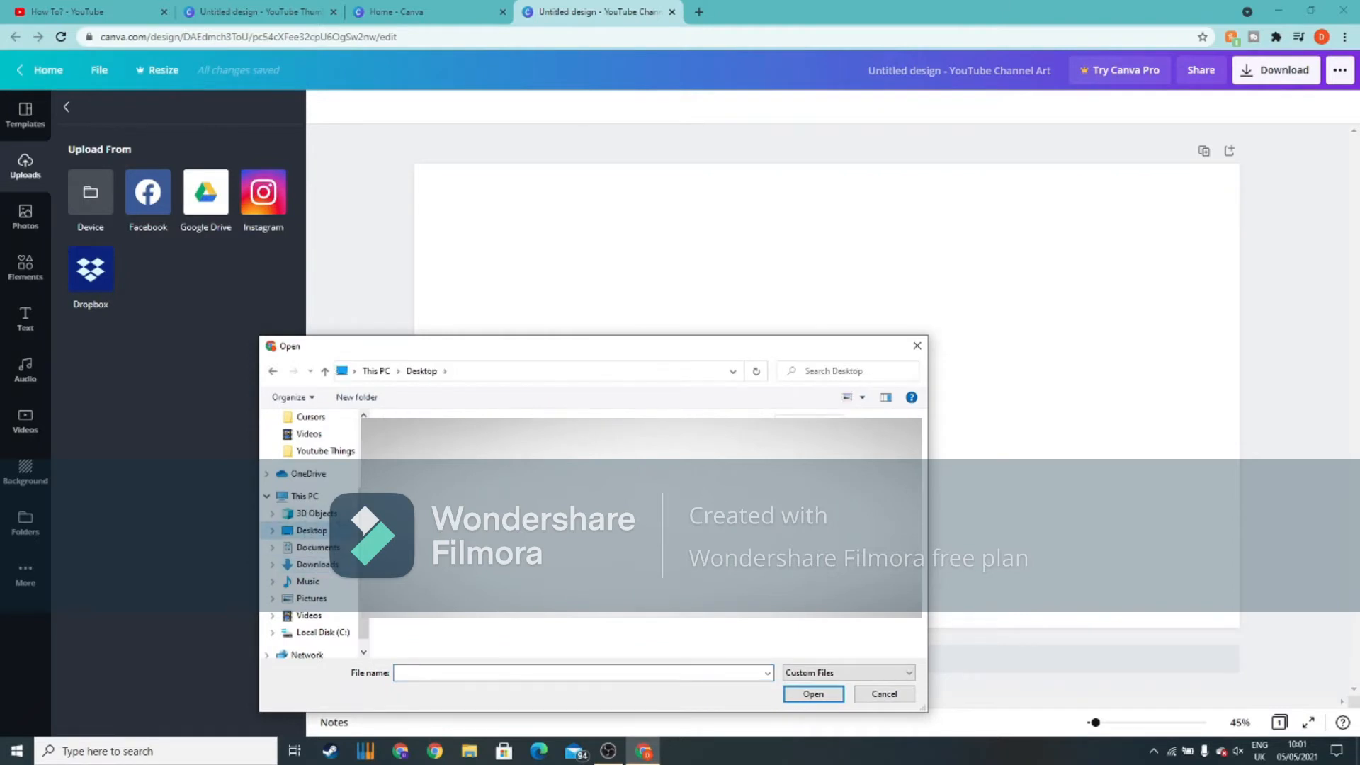
left_click(811, 700)
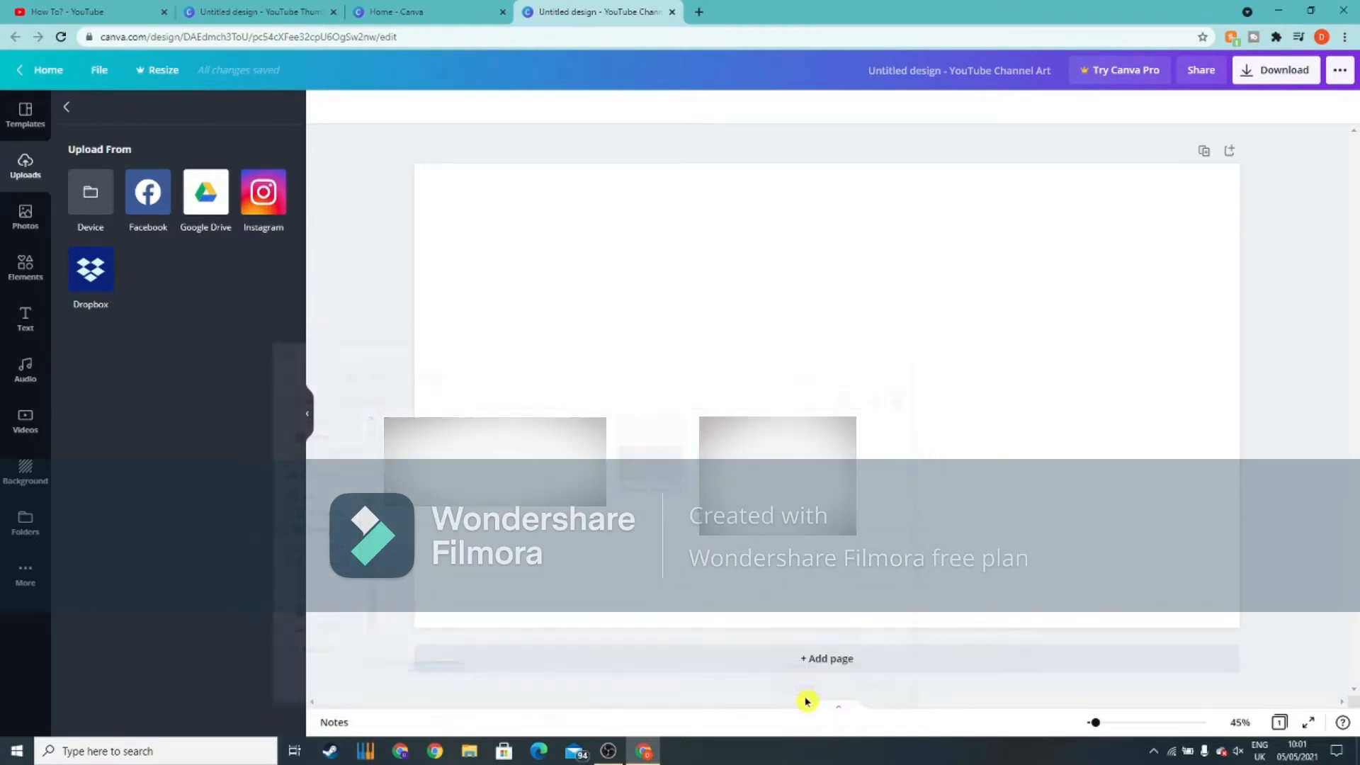
left_click_drag(121, 206, 606, 286)
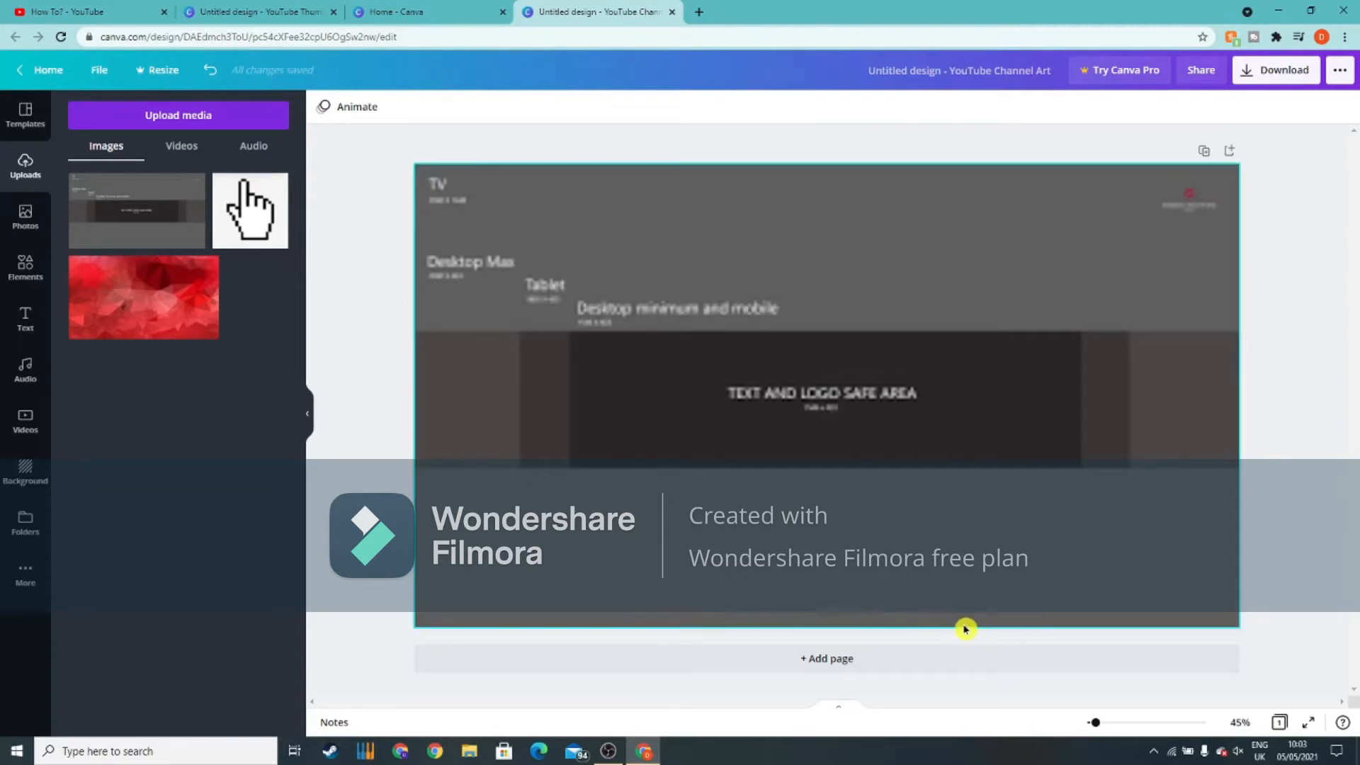
Browse the background options and replace the template background with the solid coral-red colour
left_click(24, 471)
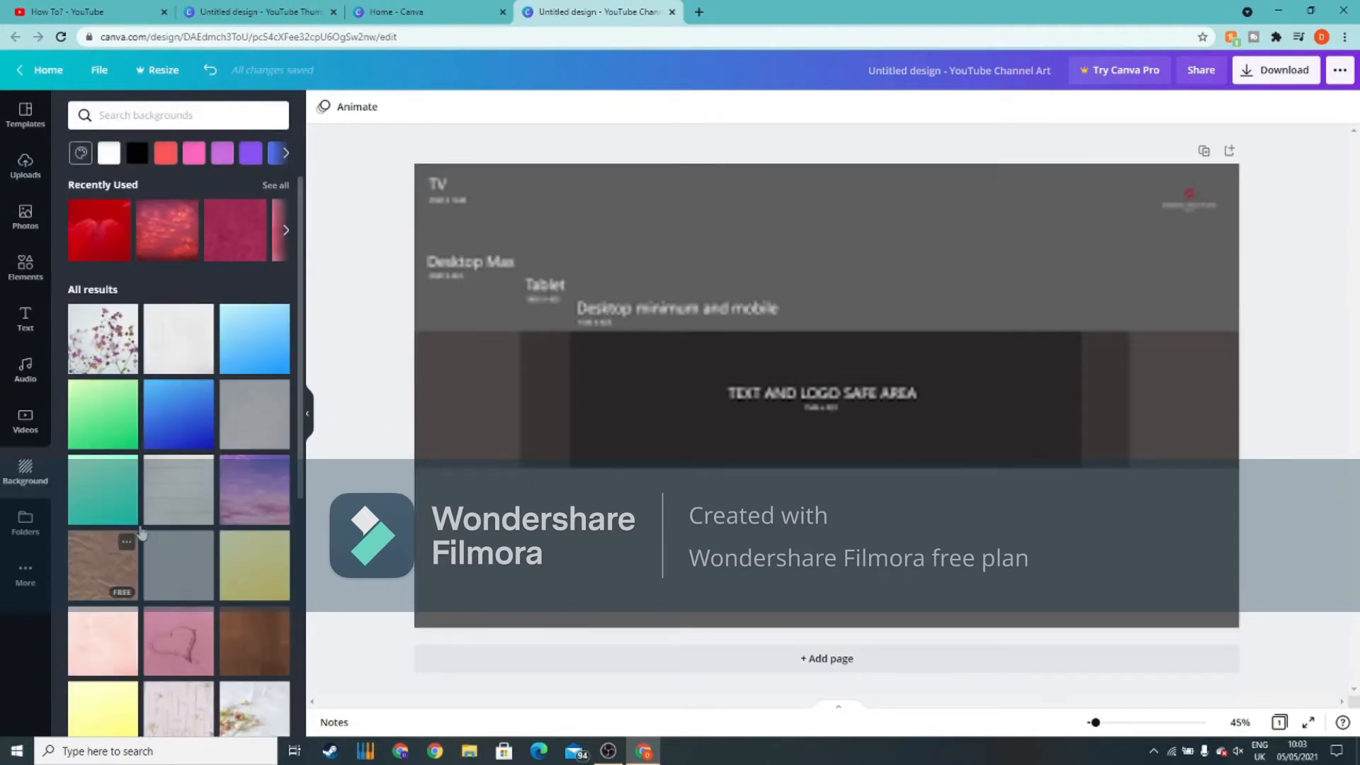
scroll(198, 453, "down", 10)
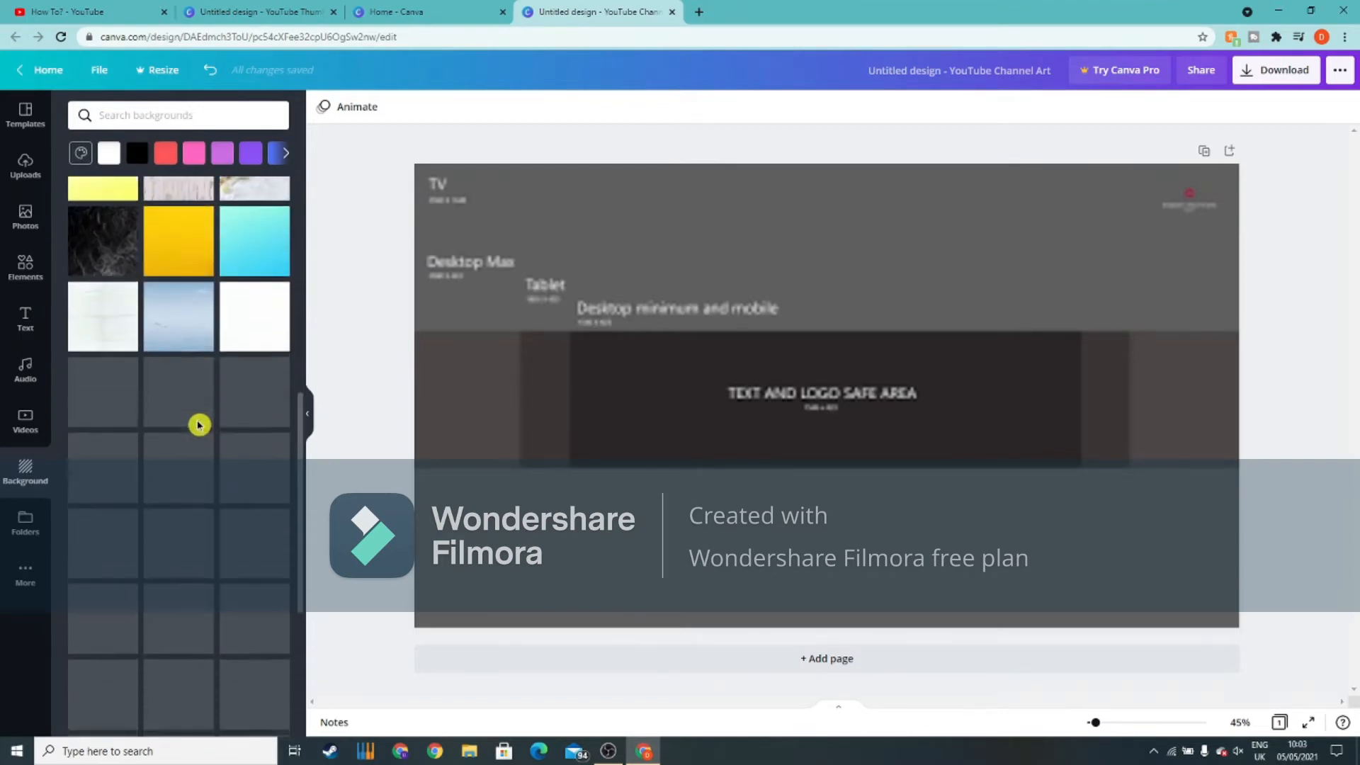
scroll(202, 397, "up", 10)
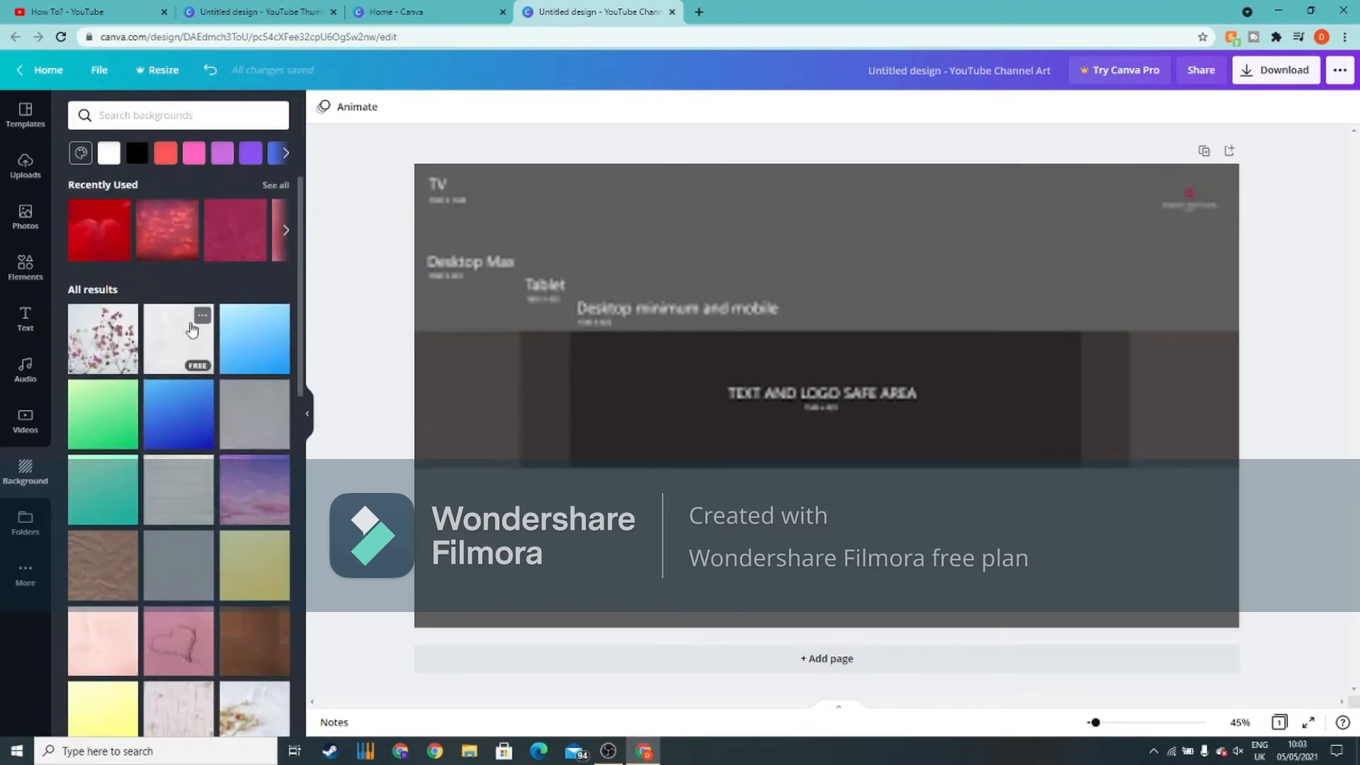
left_click(690, 462)
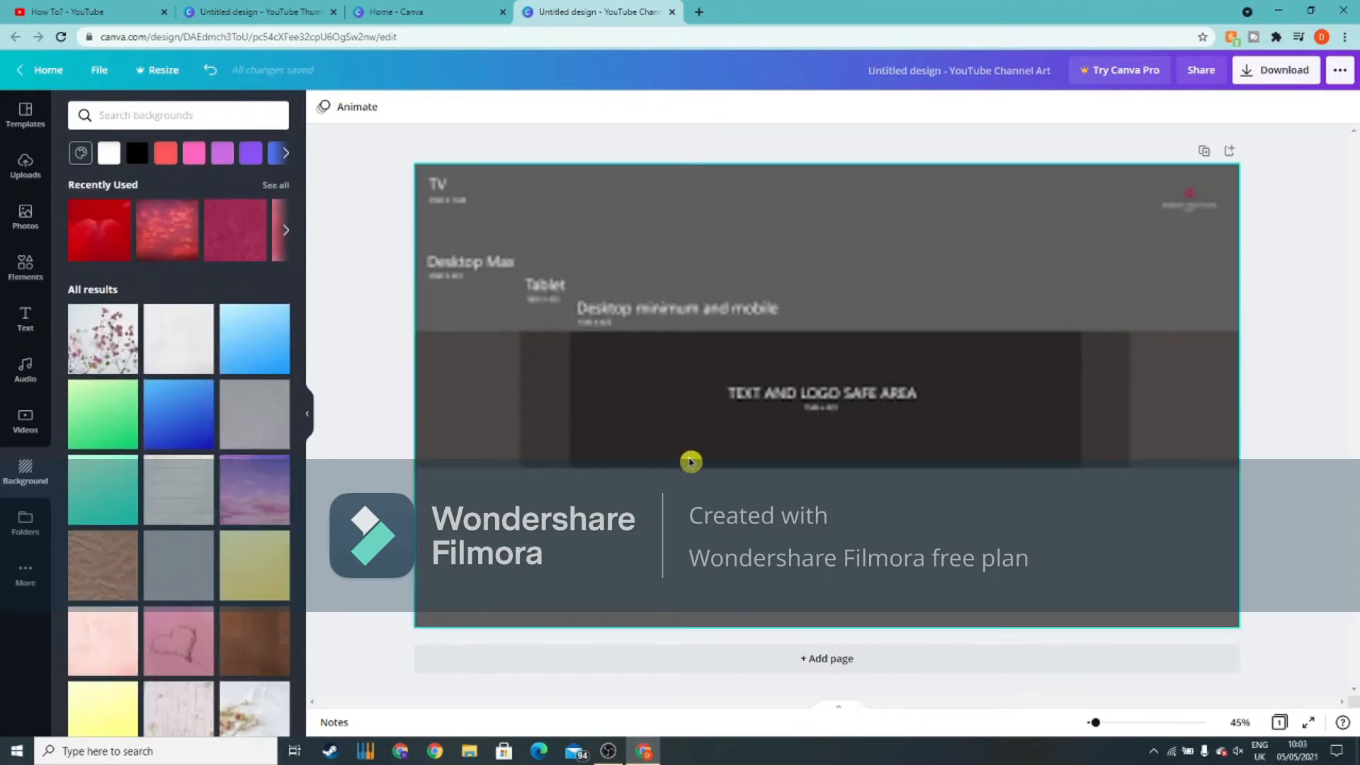
left_click(331, 185)
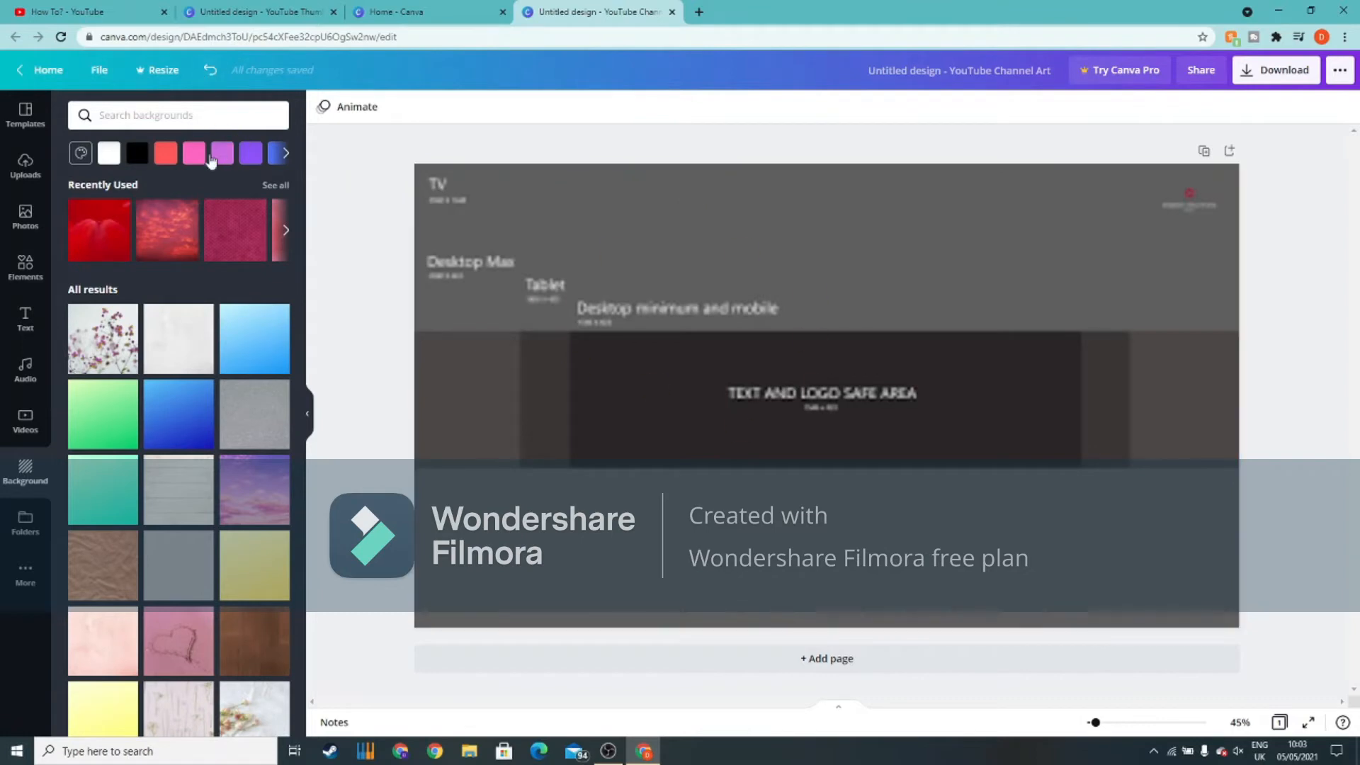
left_click(283, 160)
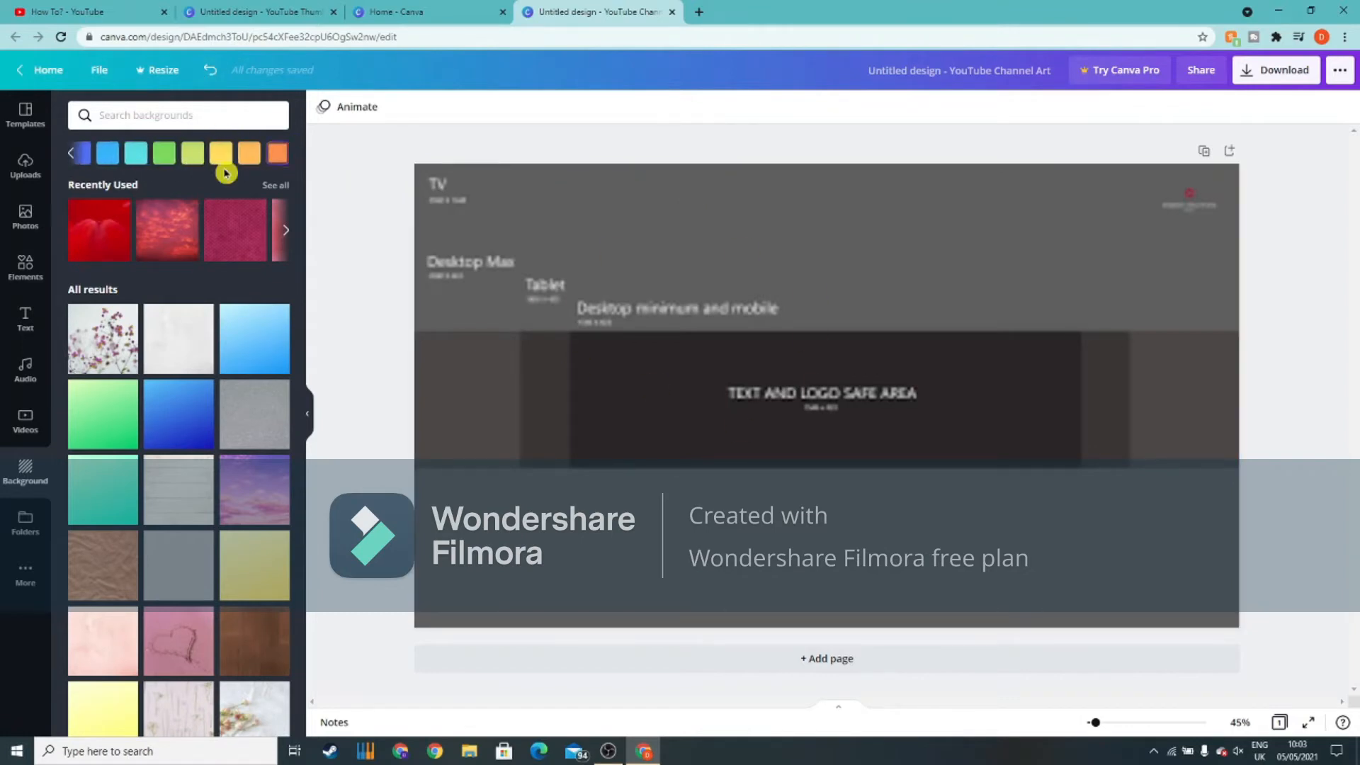
left_click(74, 153)
left_click(864, 422)
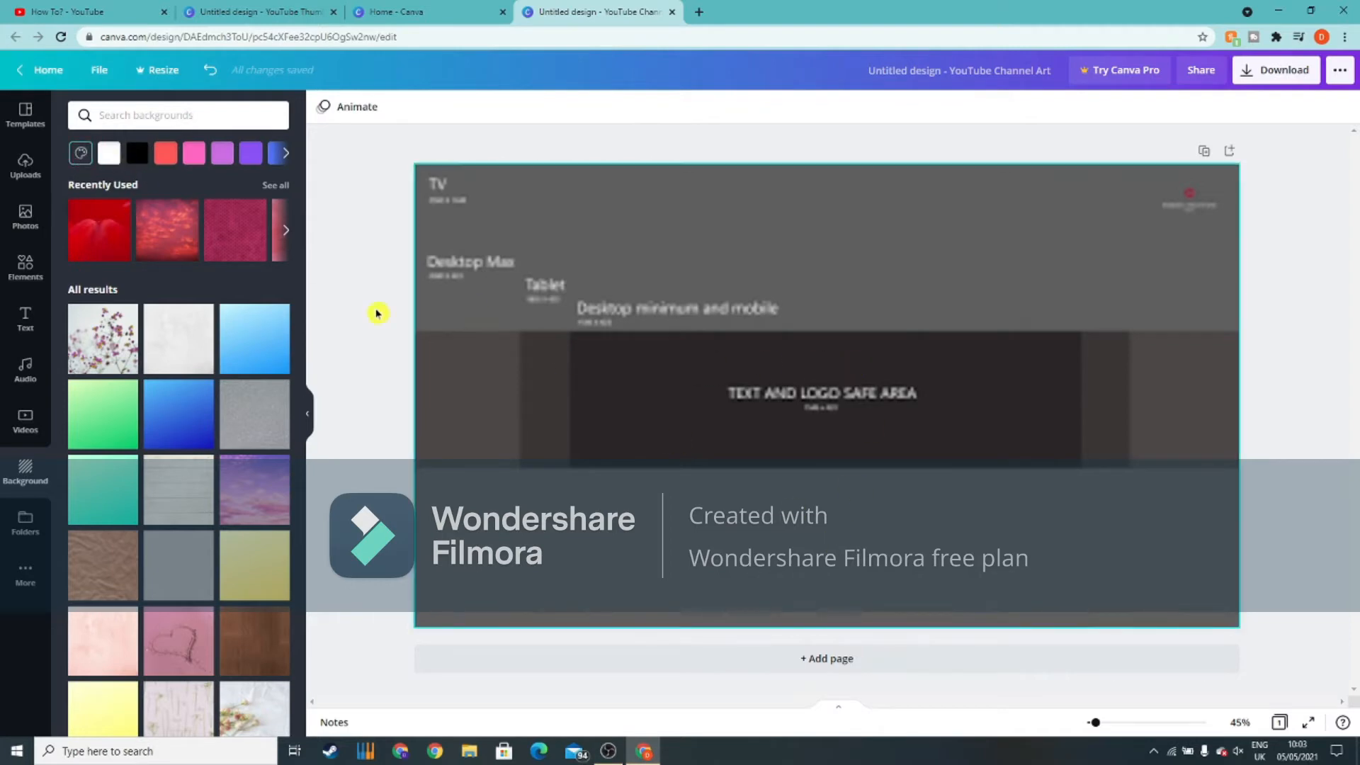
left_click(181, 166)
left_click(170, 156)
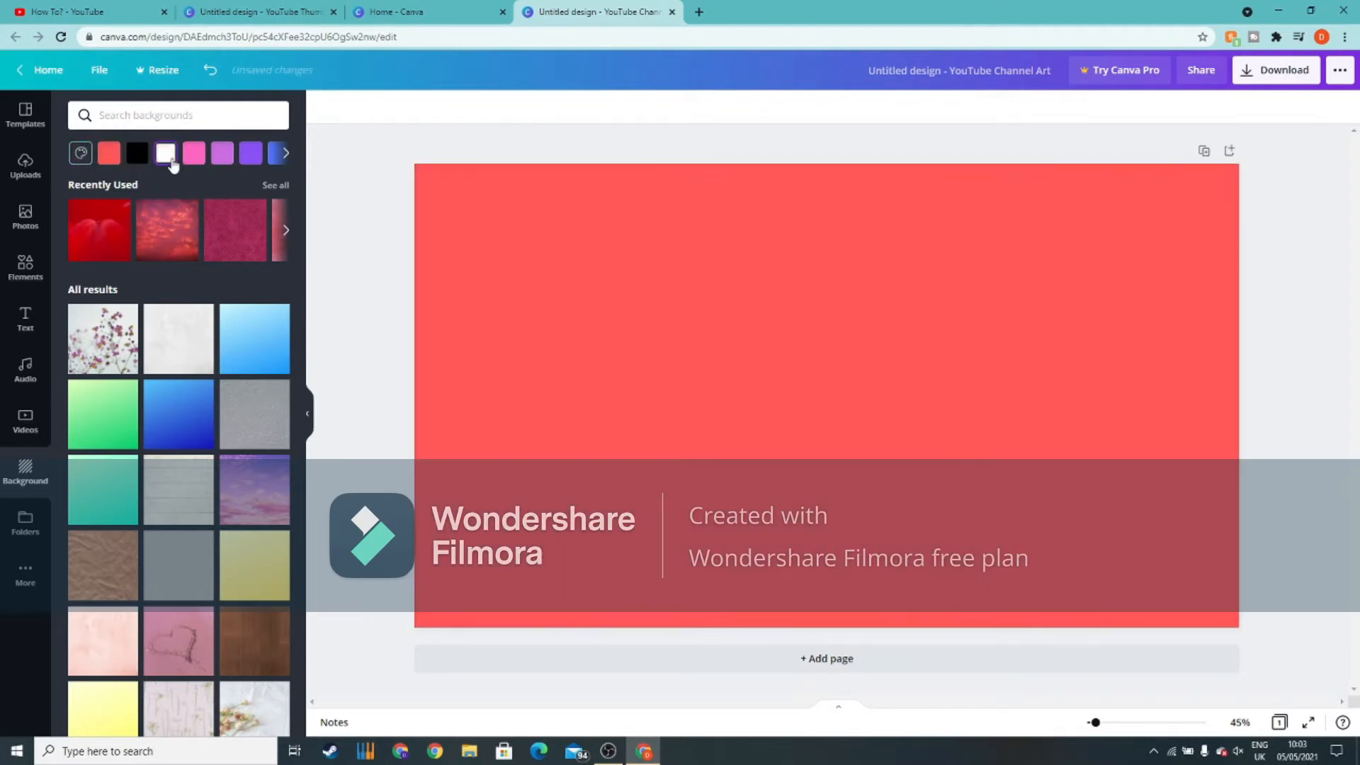
left_click(817, 397)
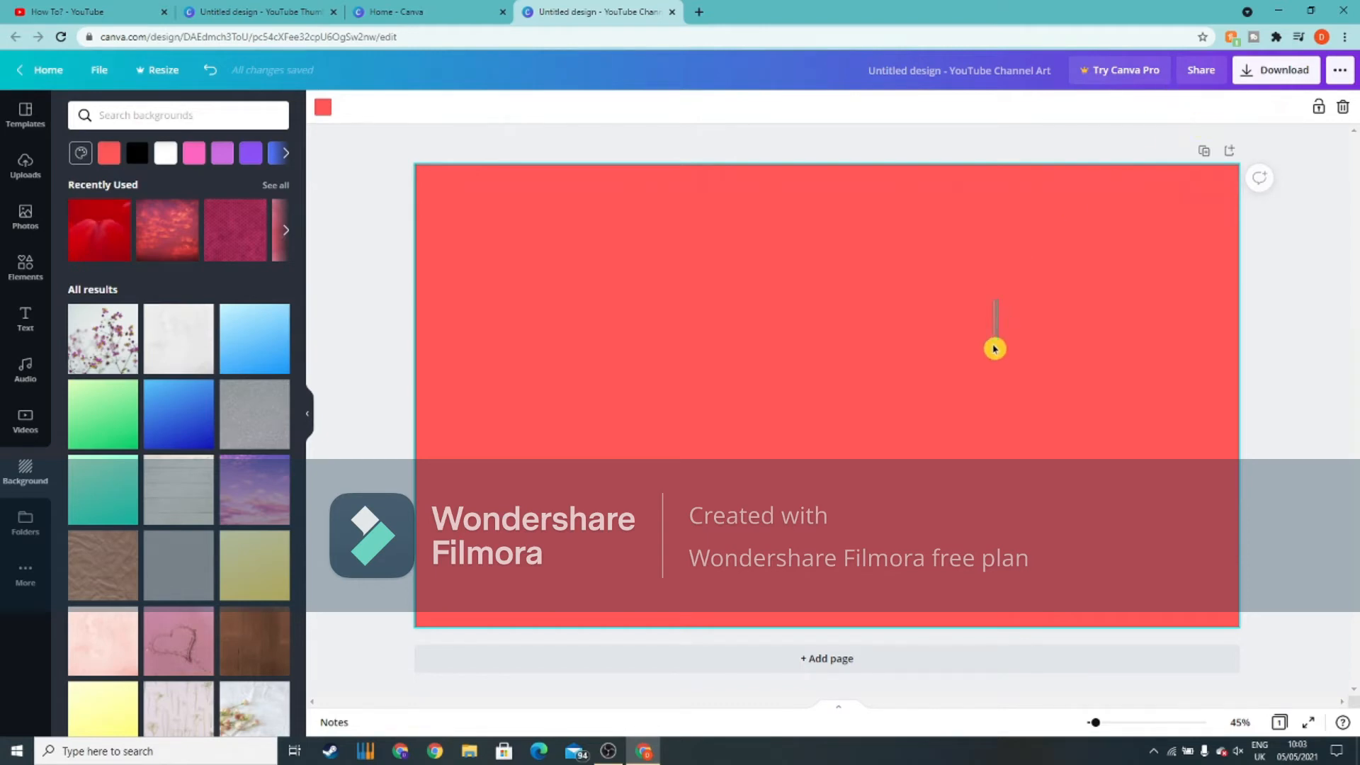
left_click_drag(993, 349, 990, 347)
left_click_drag(507, 189, 524, 196)
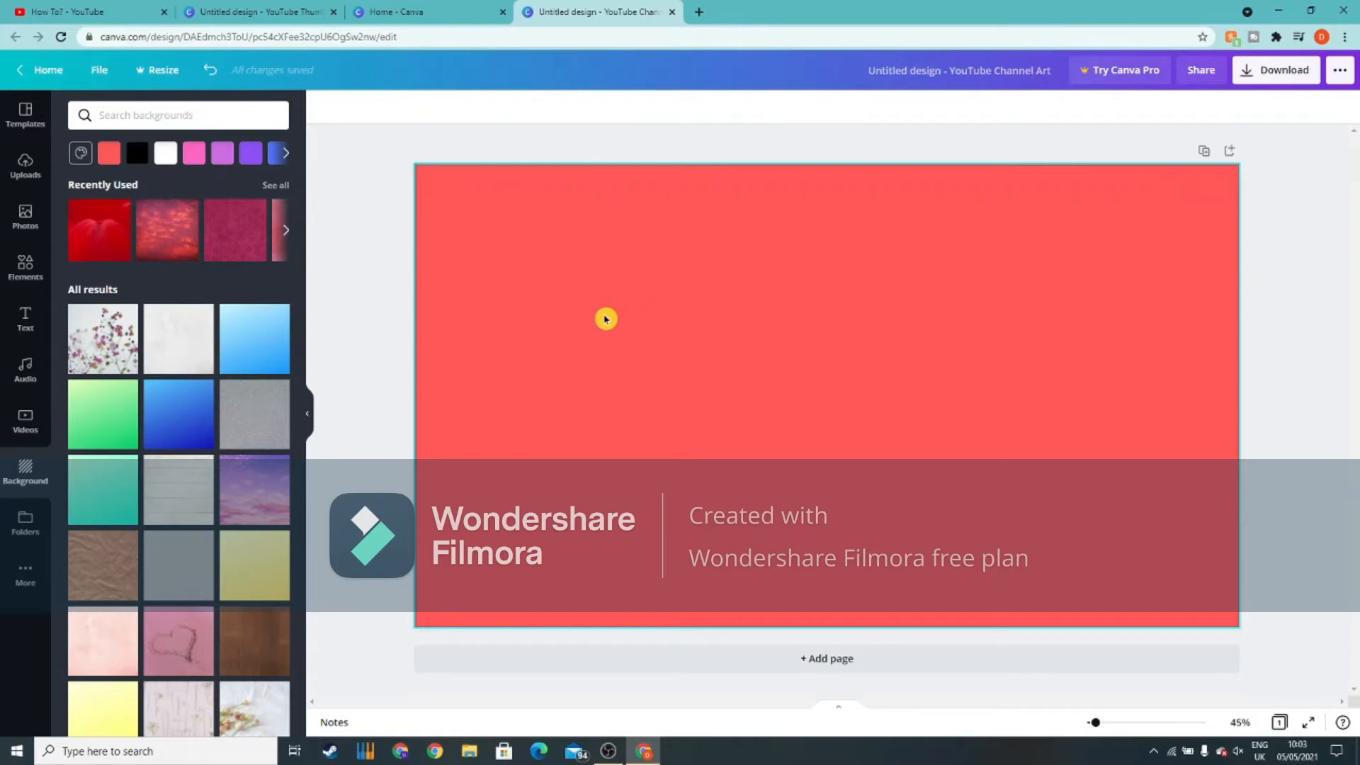
Place the uploaded banner template image over the red background and enlarge it to cover the whole page
left_click(26, 167)
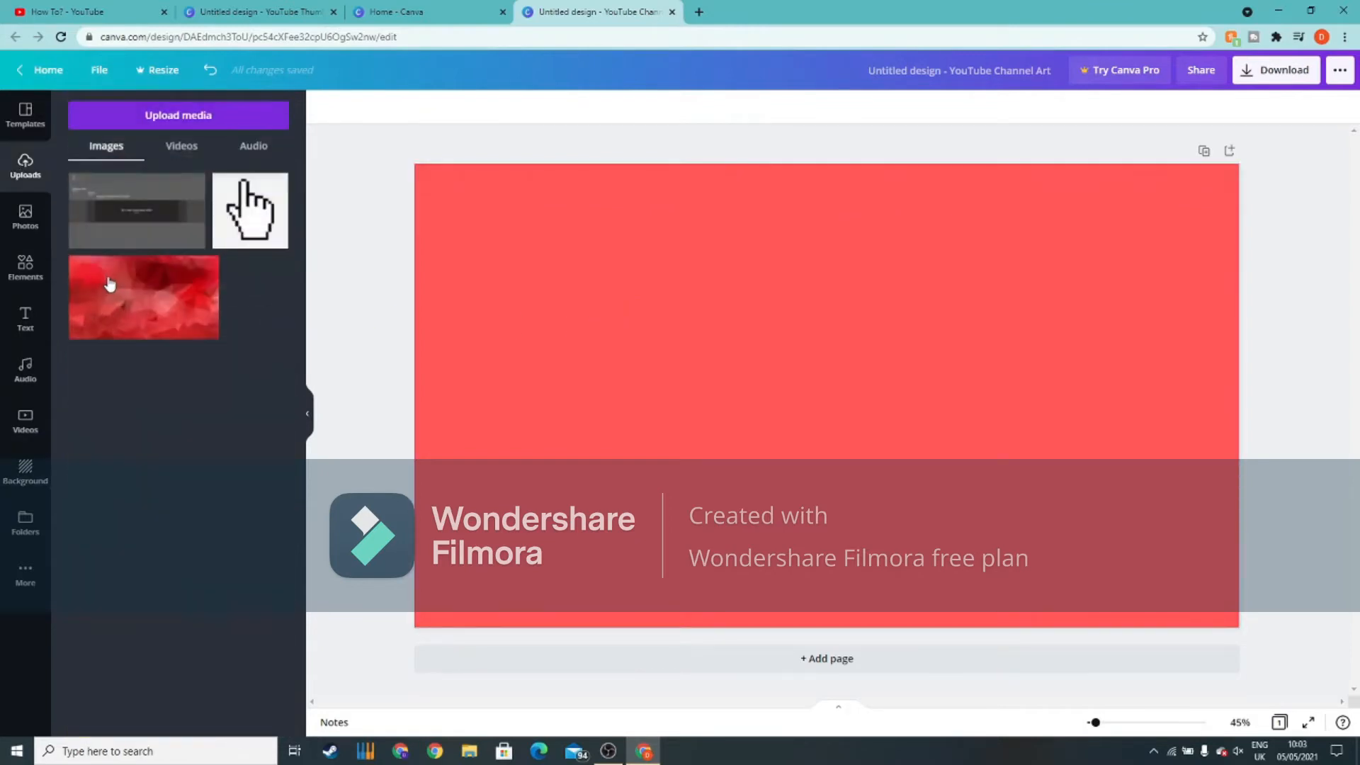
left_click(124, 239)
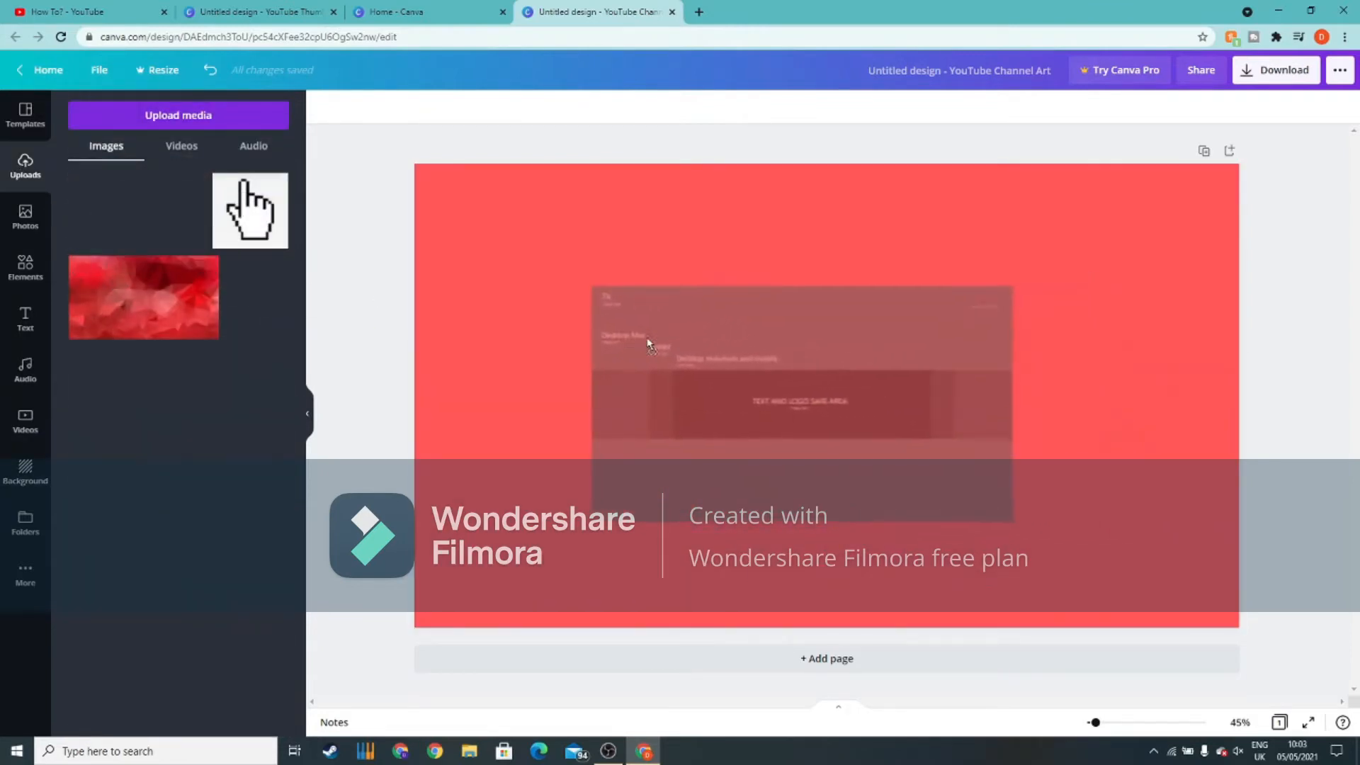
left_click_drag(589, 276, 413, 189)
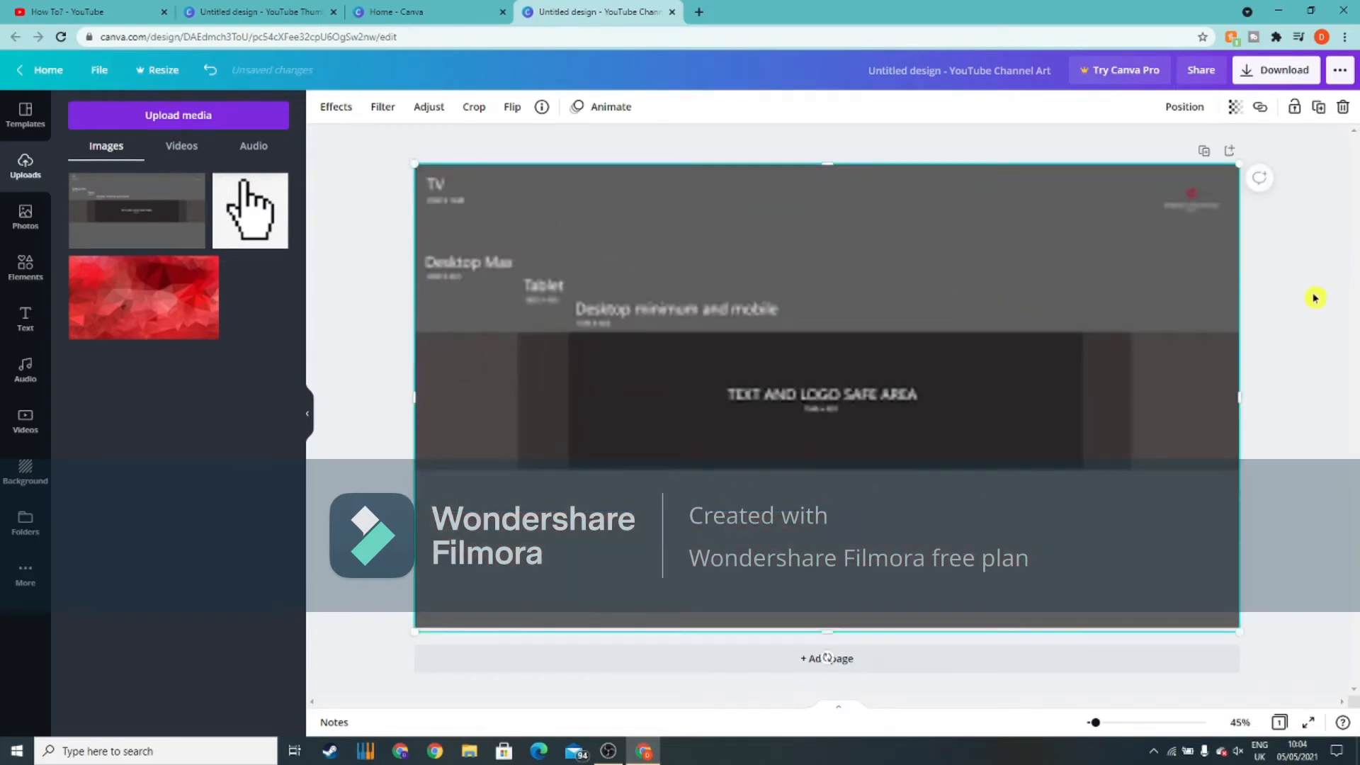
left_click(1315, 299)
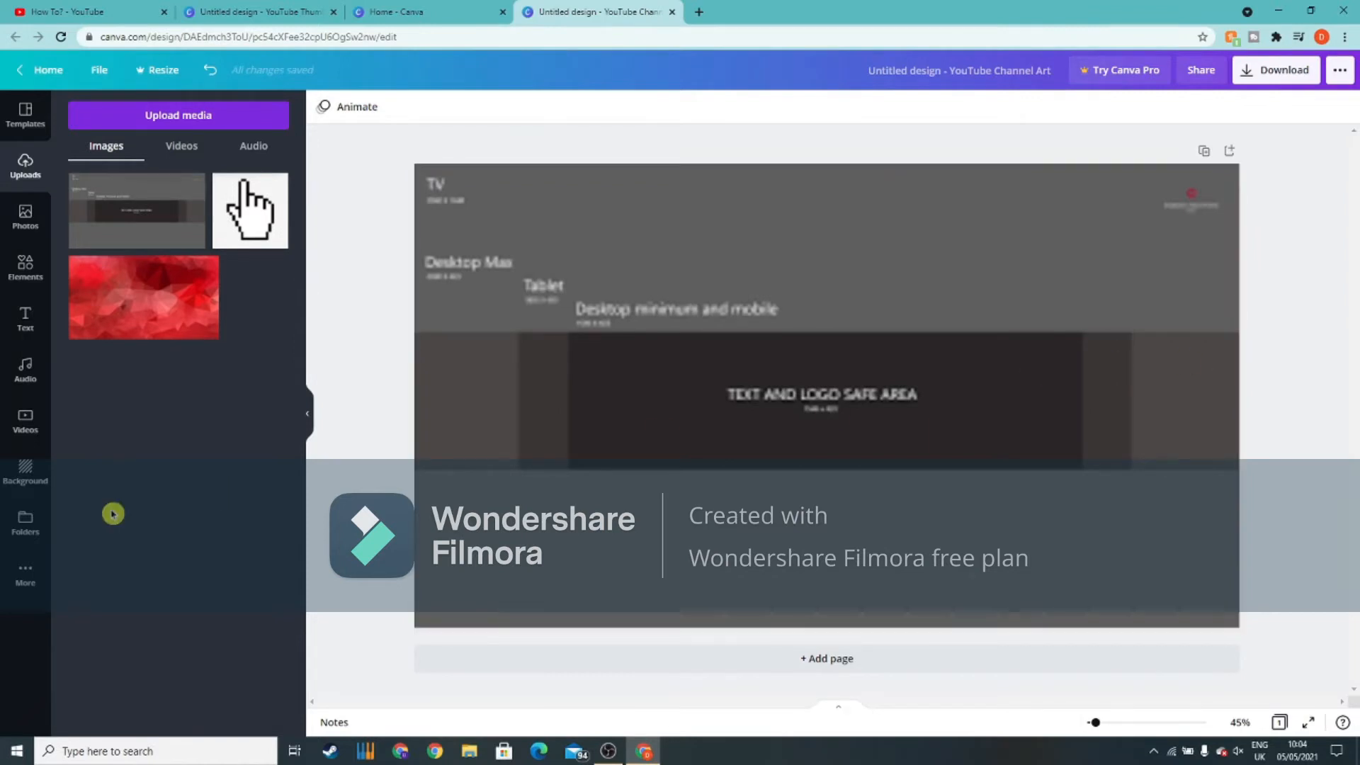
Add the pink GLOW text style to the page, shrink it to about size 218 and centre it in the text and logo safe area
left_click(15, 330)
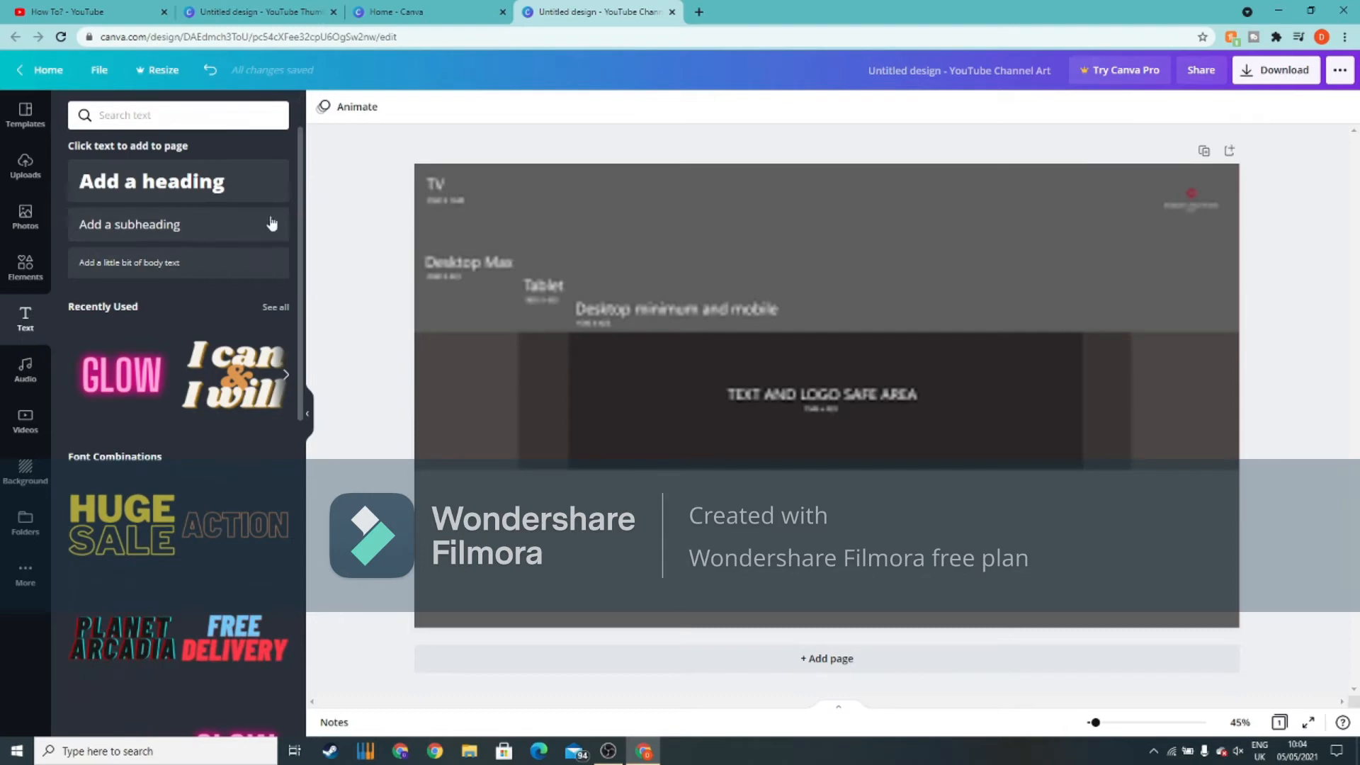
left_click_drag(172, 388, 856, 359)
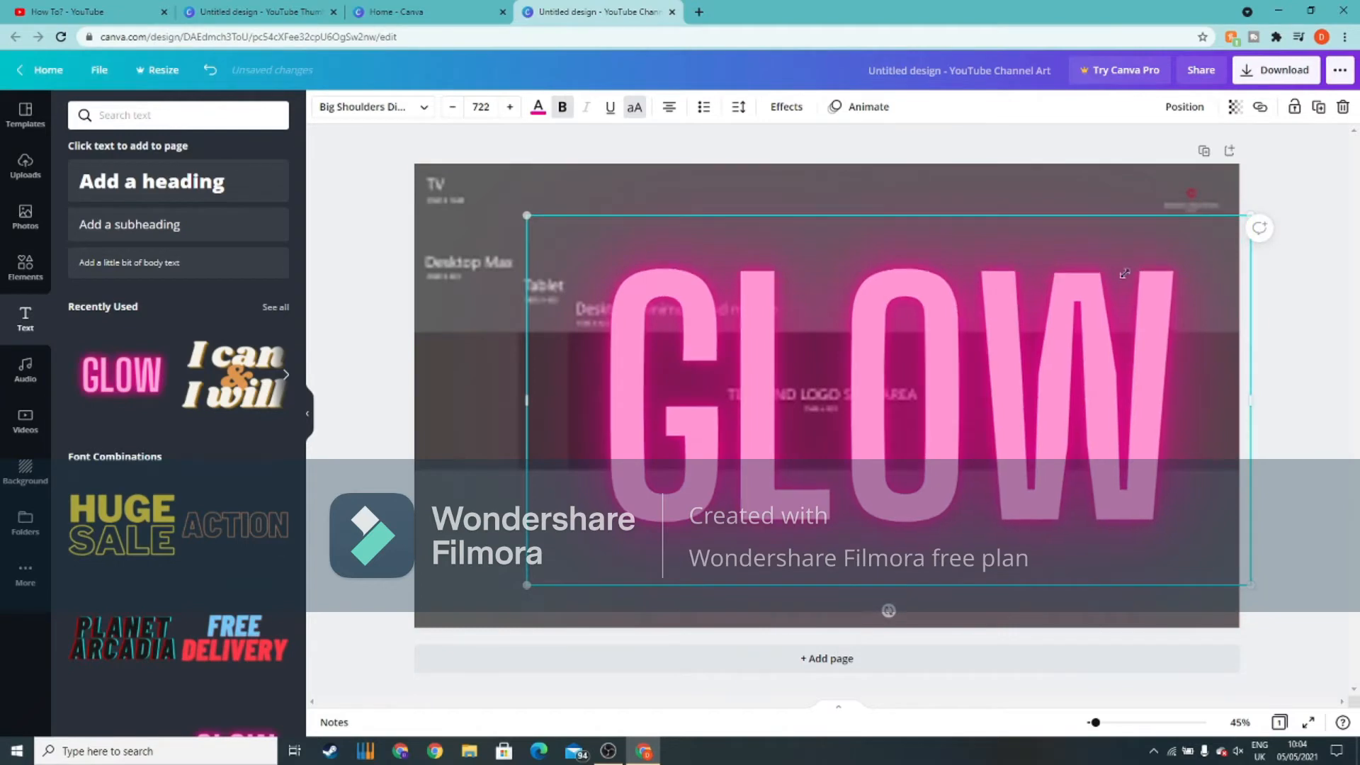
left_click_drag(1256, 208, 872, 408)
left_click_drag(726, 488, 832, 402)
left_click_drag(979, 320, 838, 379)
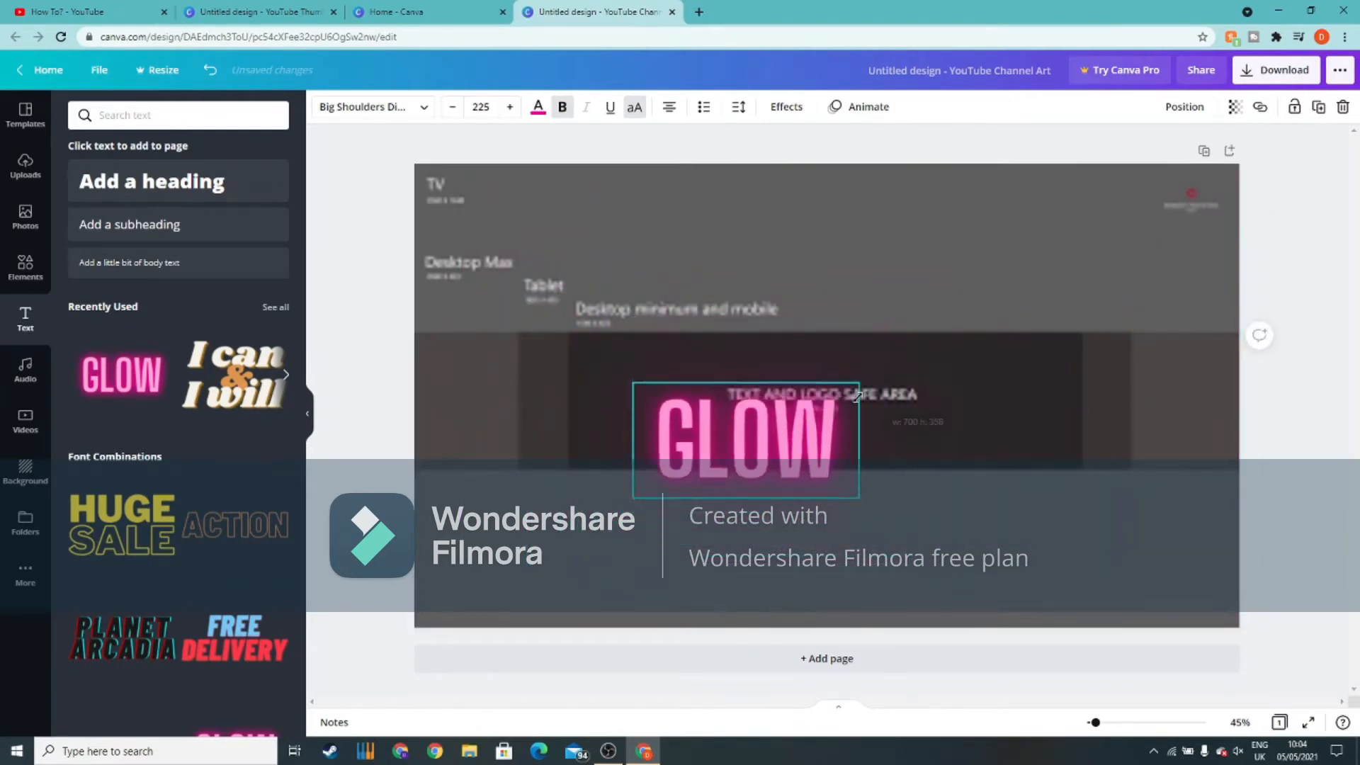
left_click_drag(725, 453, 820, 413)
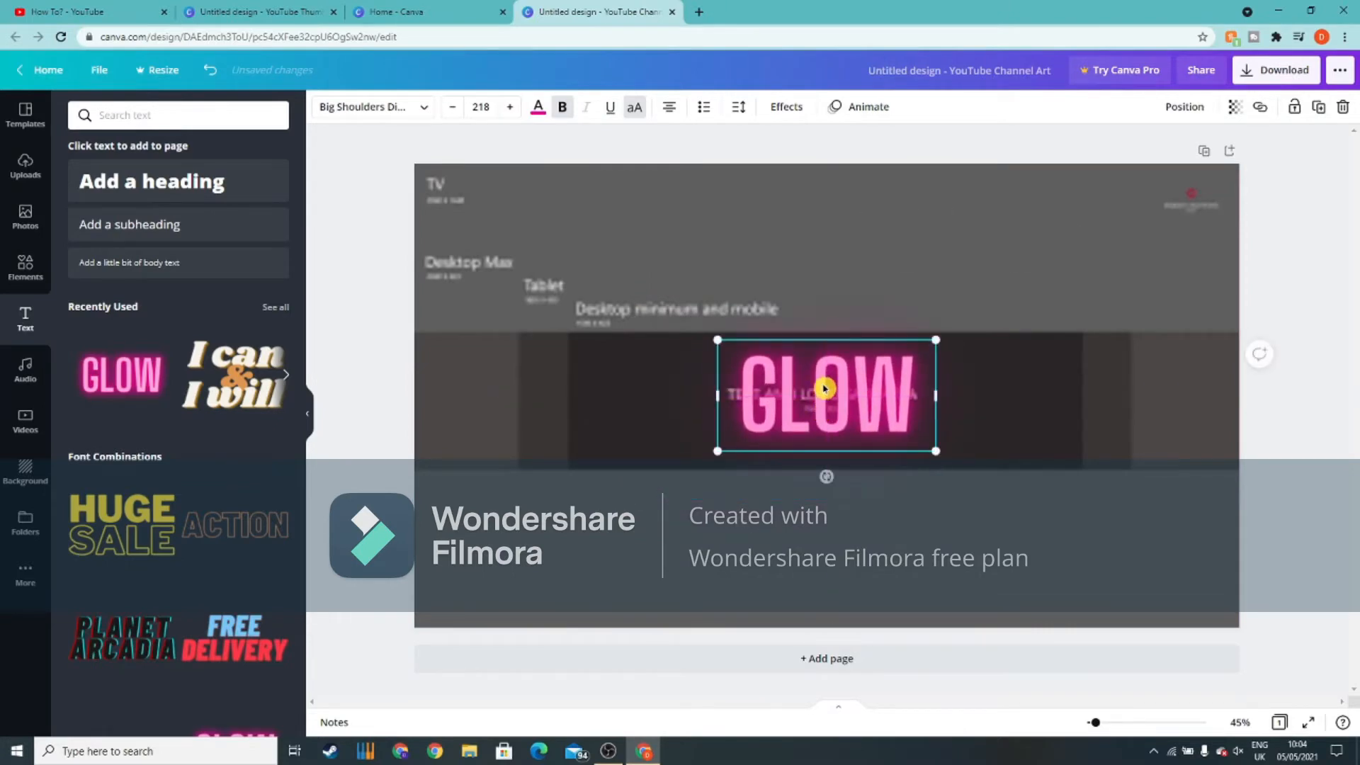
left_click(776, 497)
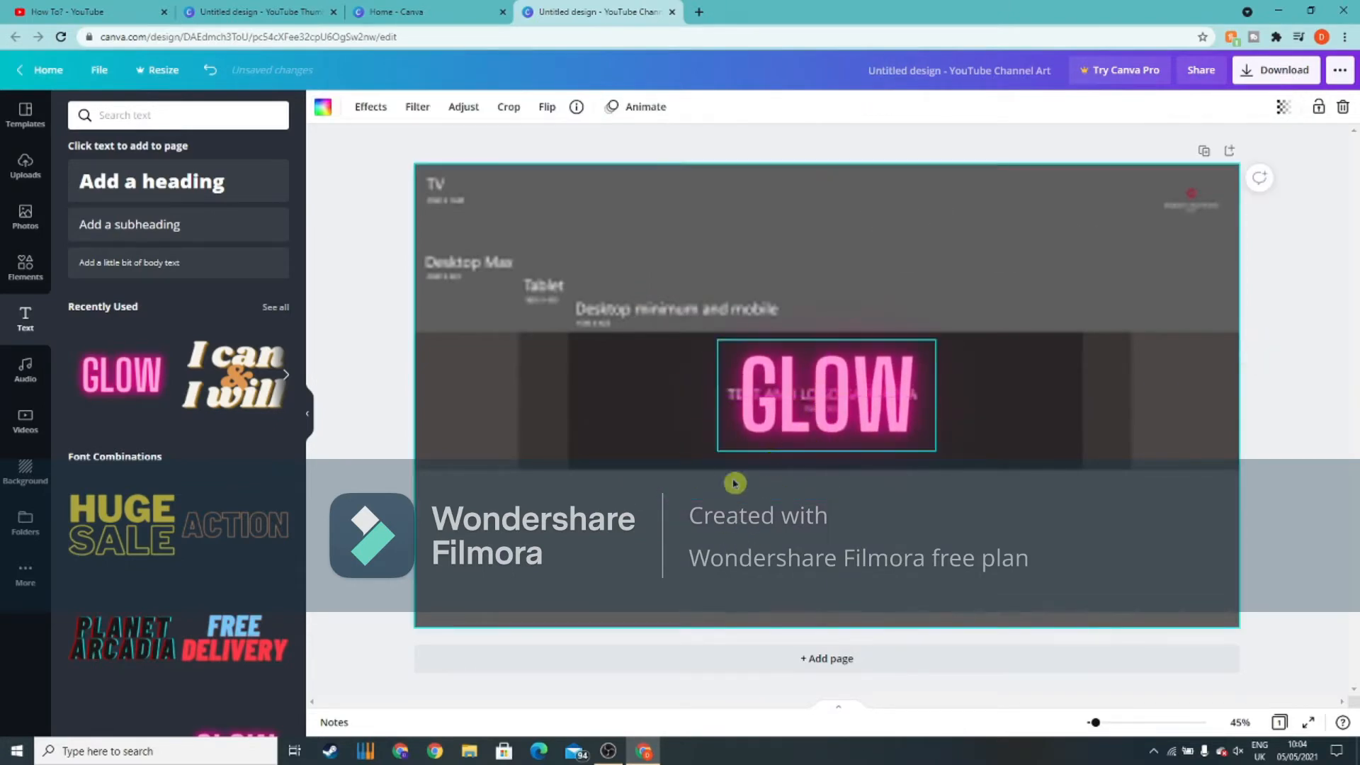
Recolour the GLOW text white and replace its wording with "HOW TO?"
left_click(809, 417)
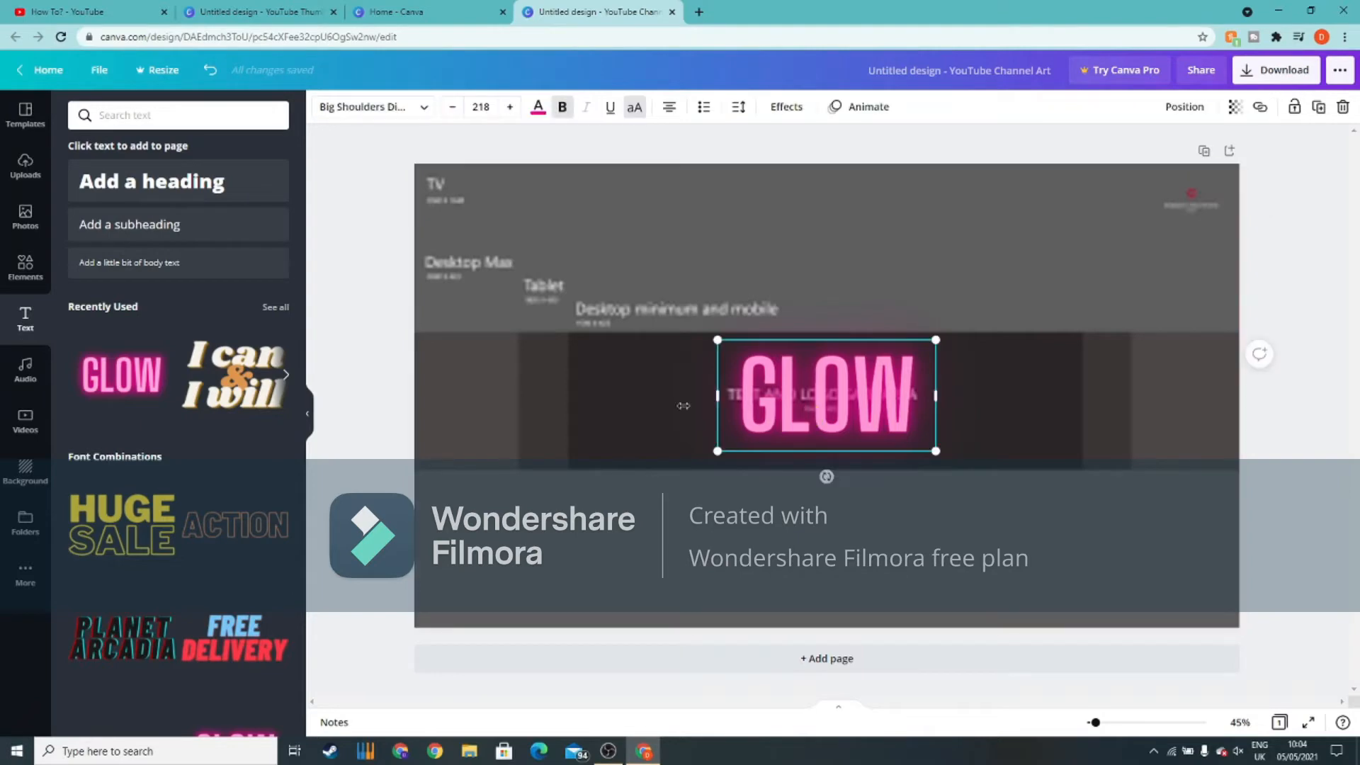
left_click(537, 107)
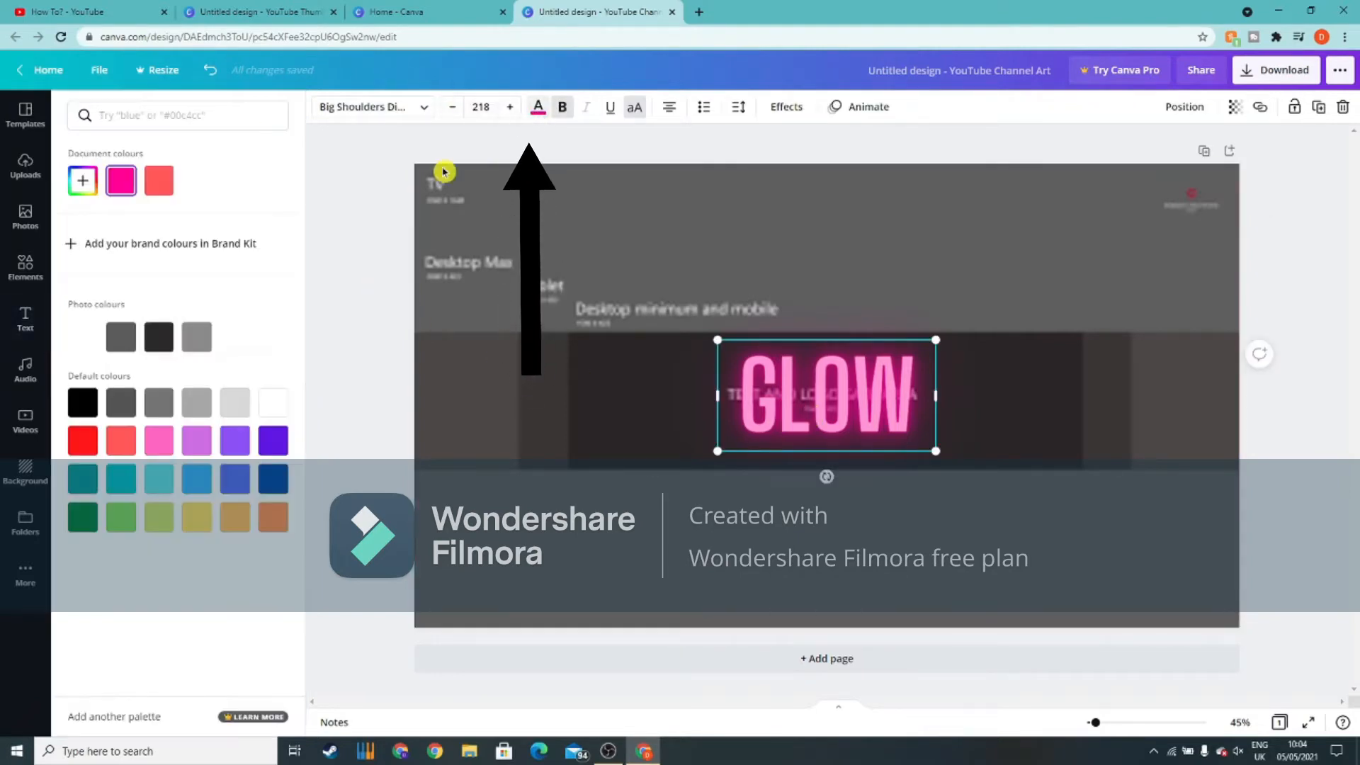
left_click(276, 405)
double_click(903, 367)
key("BackSpace")
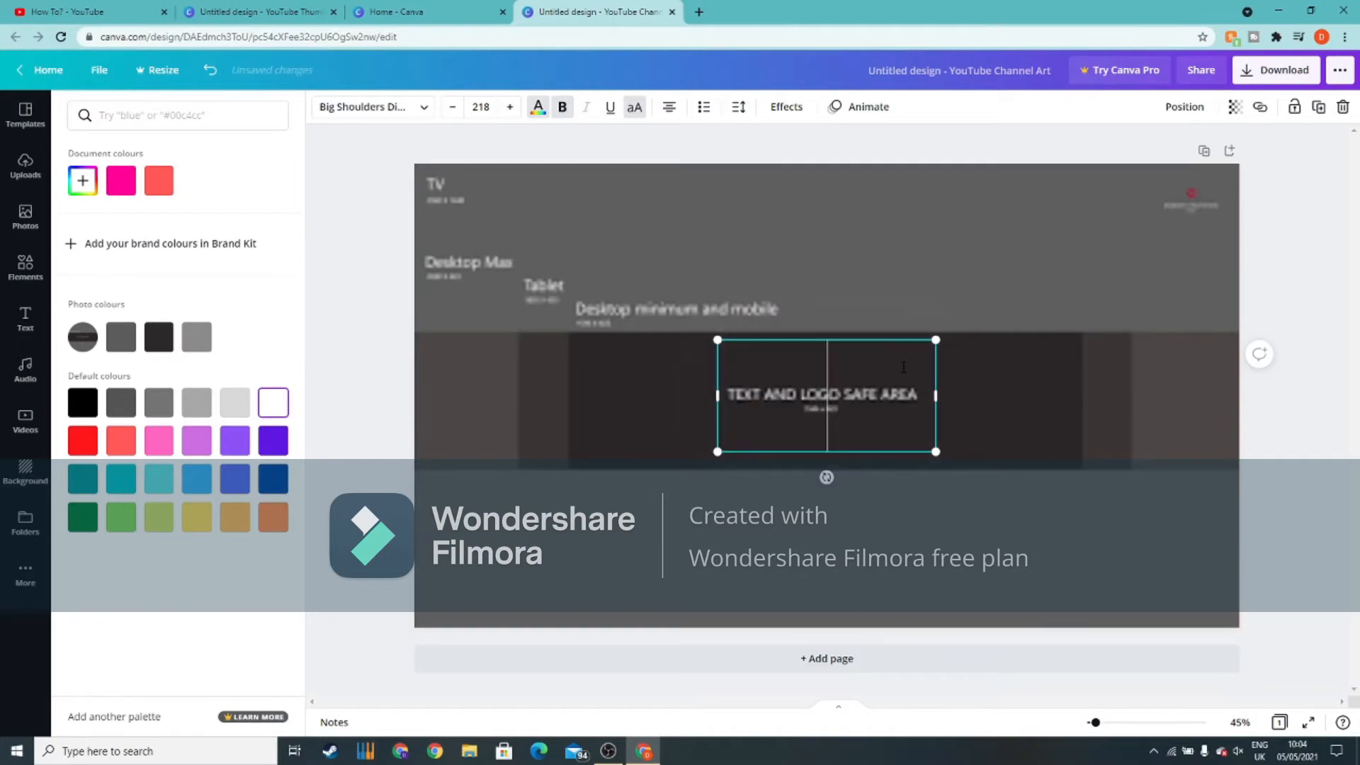
type("HOW")
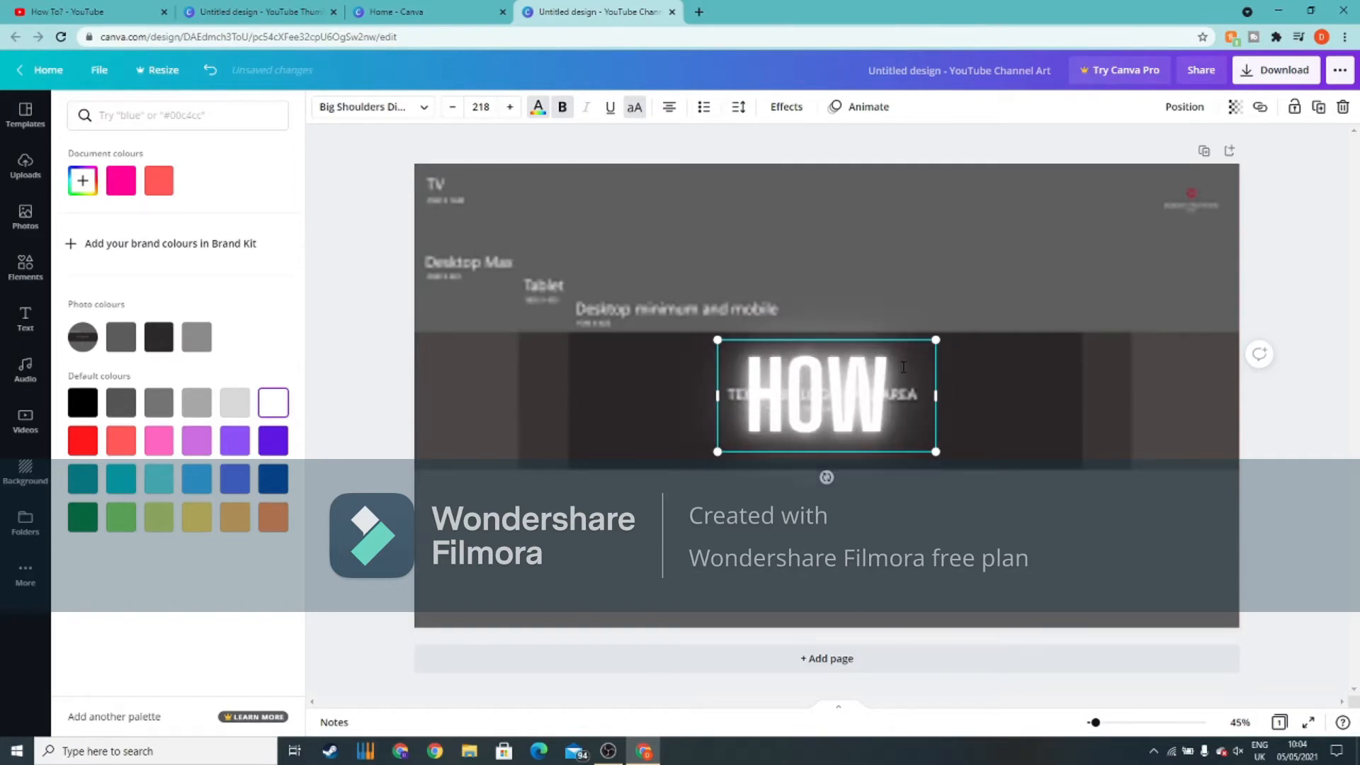
type(" TO?")
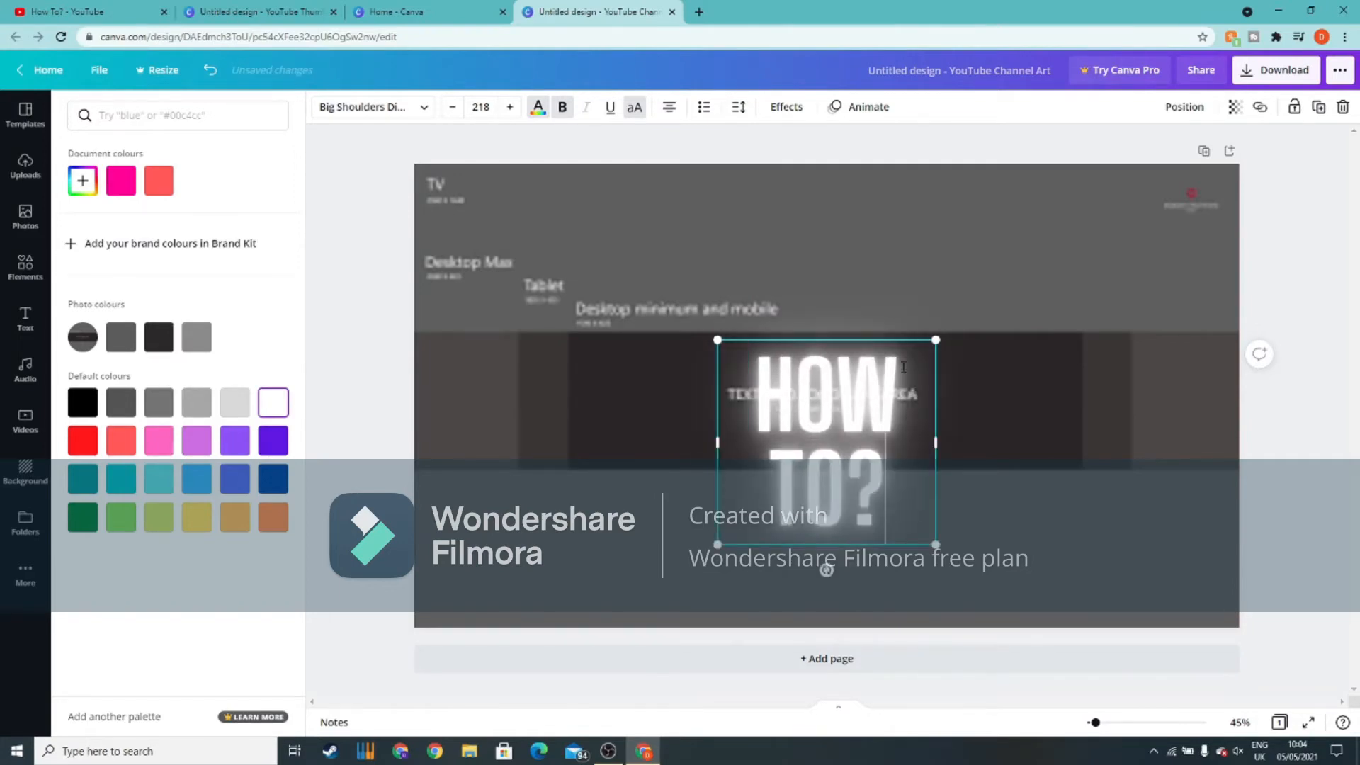
Widen the HOW TO? text box so the words fit on one line, and centre it in the safe area
left_click_drag(987, 443, 1048, 456)
left_click(1117, 382)
left_click_drag(915, 396, 859, 397)
left_click(896, 478)
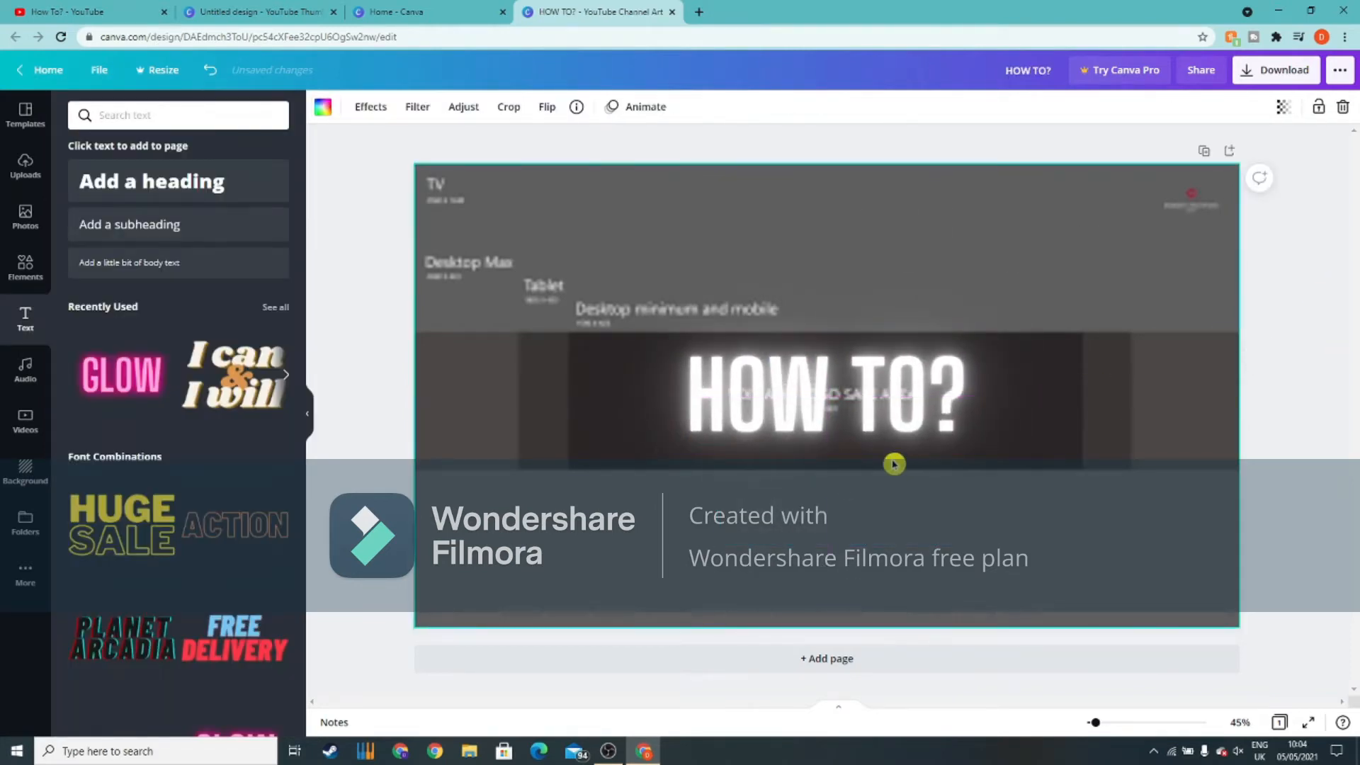
Look through the elements, photos, uploads, videos, audio and text libraries for further content that could go on the banner
left_click(7, 267)
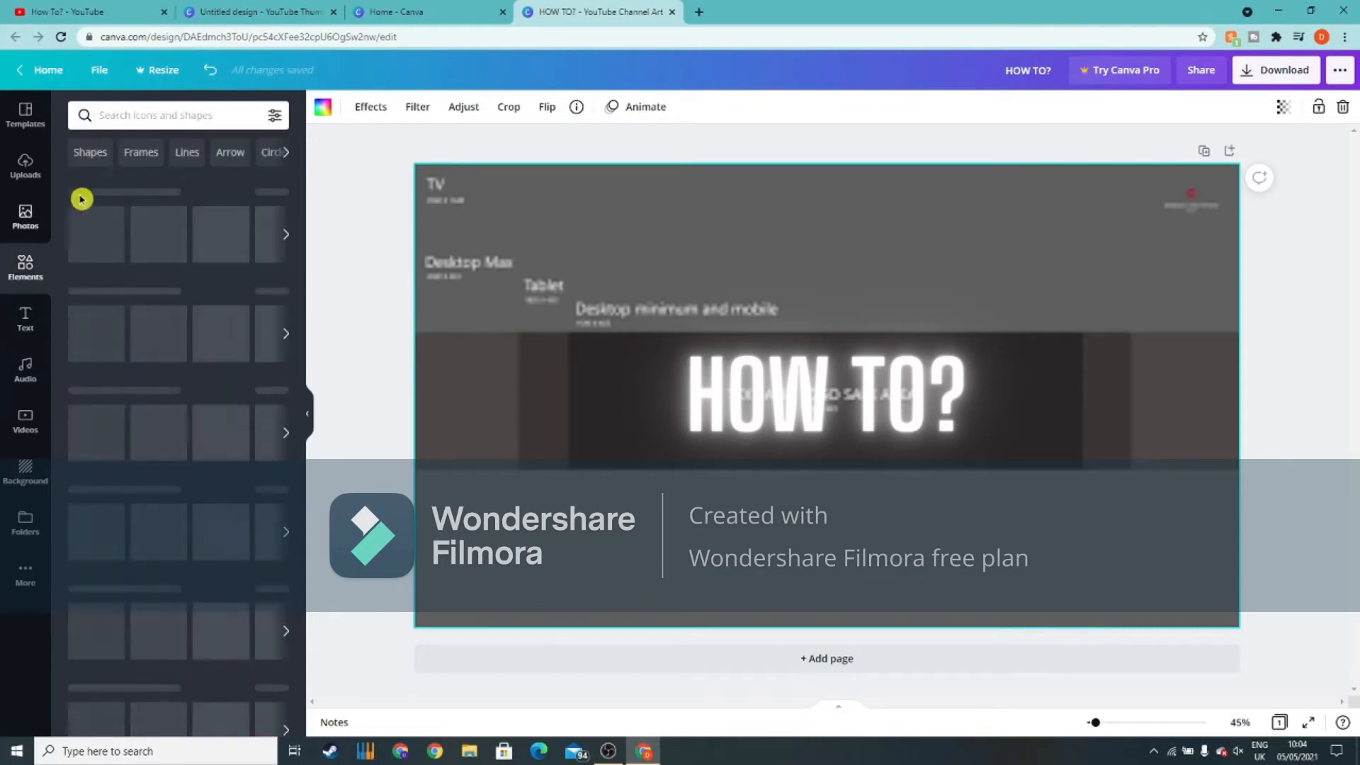
left_click(25, 225)
left_click(25, 167)
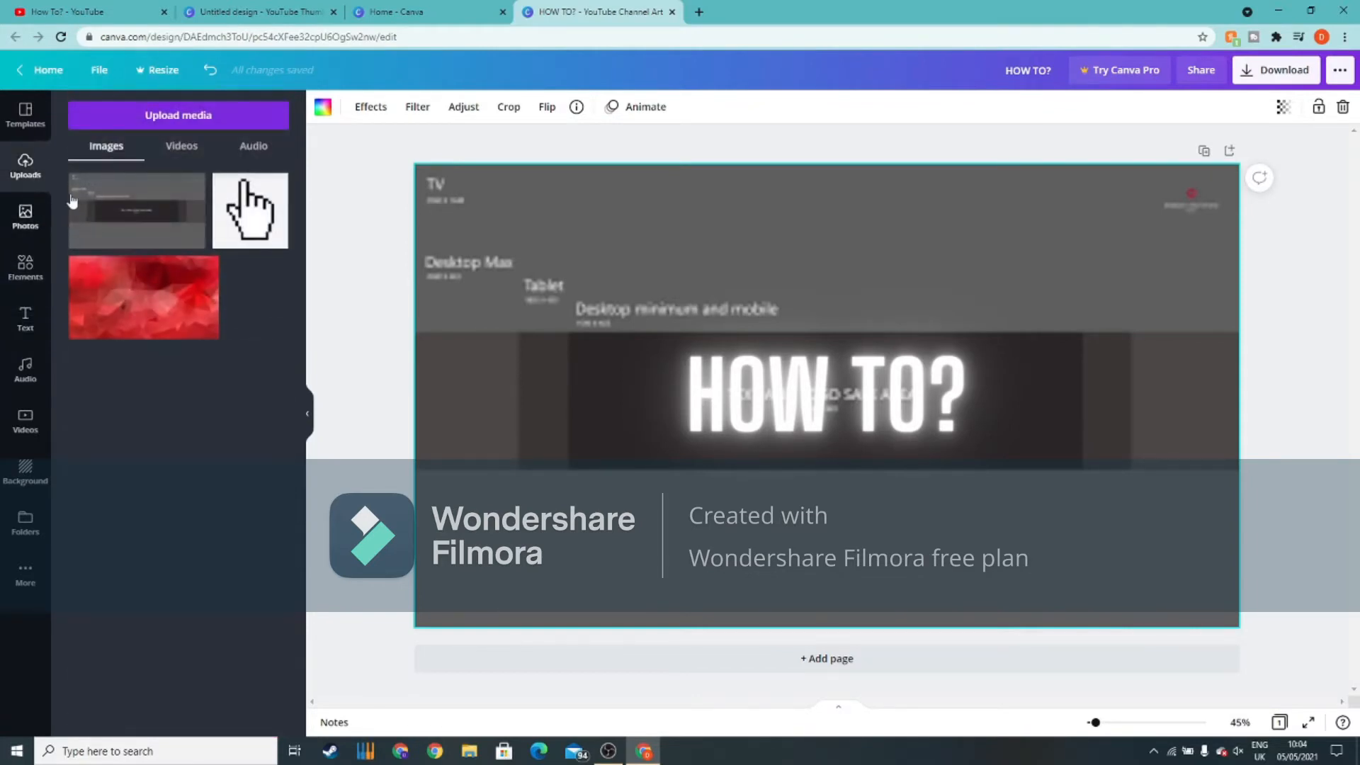
left_click(19, 430)
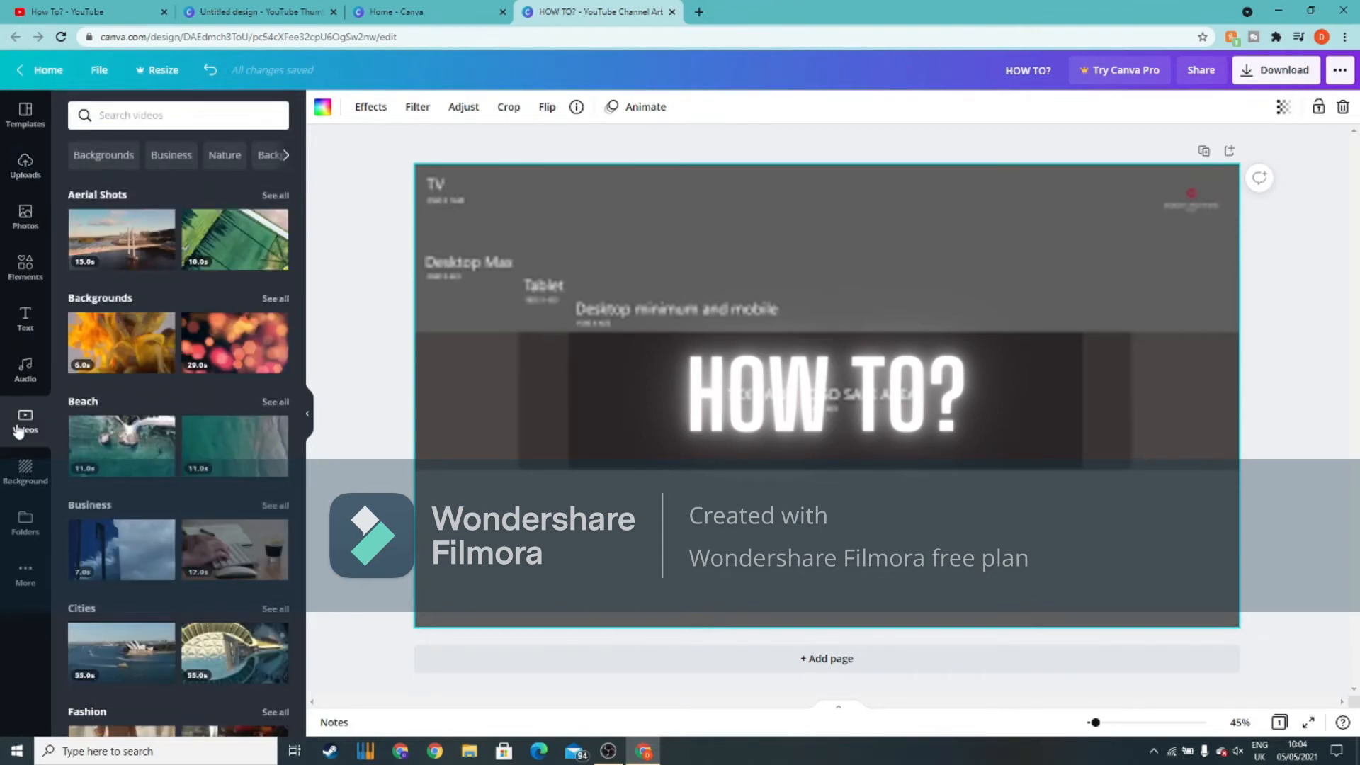
left_click(23, 370)
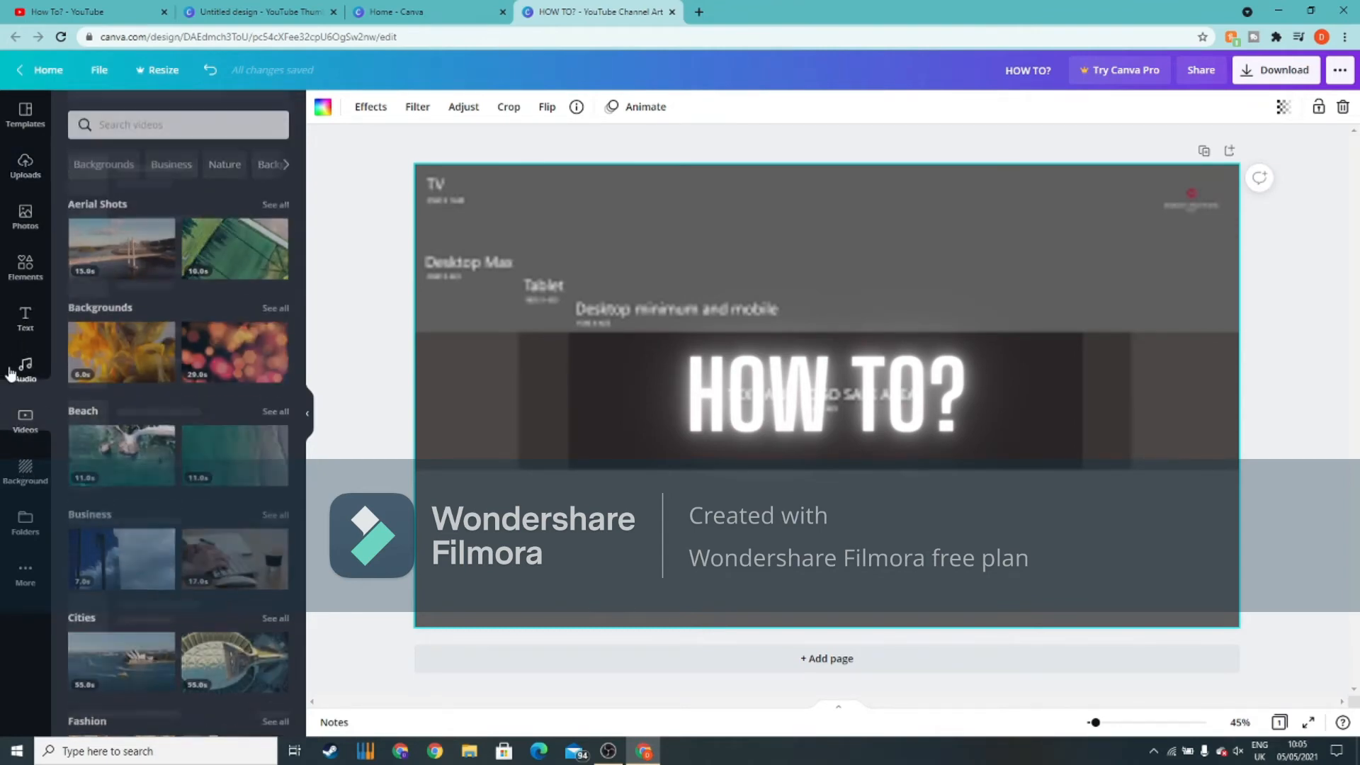
left_click(25, 316)
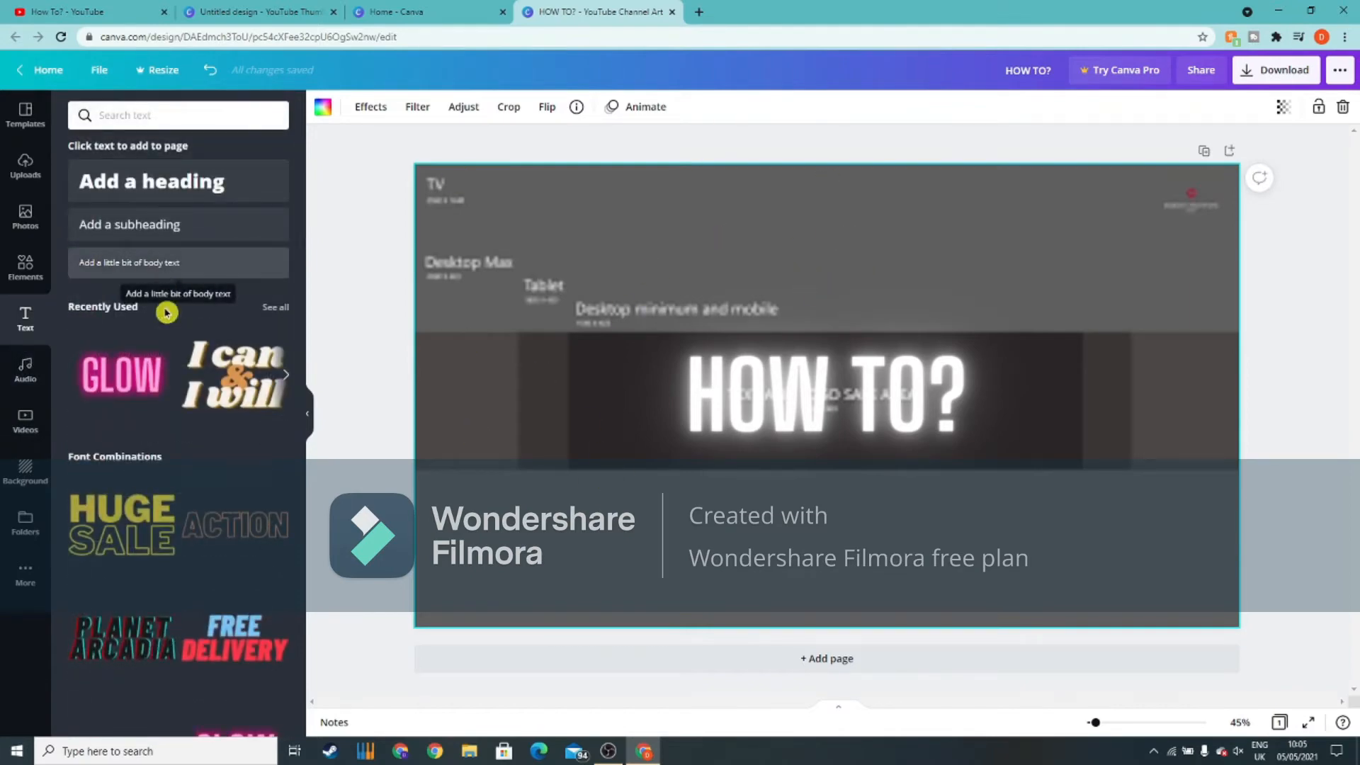
scroll(228, 508, "down", 1)
scroll(228, 507, "down", 5)
scroll(177, 283, "up", 6)
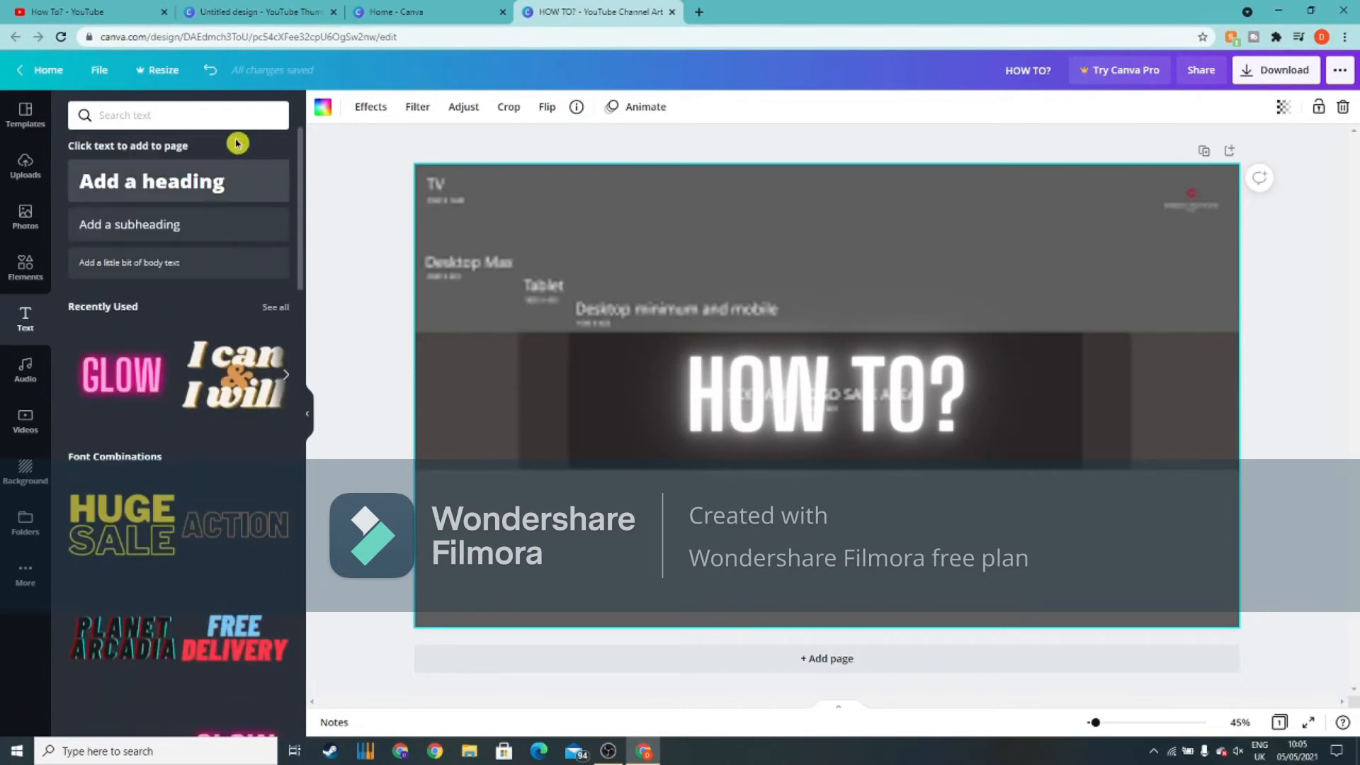
scroll(157, 217, "down", 3)
scroll(147, 219, "up", 3)
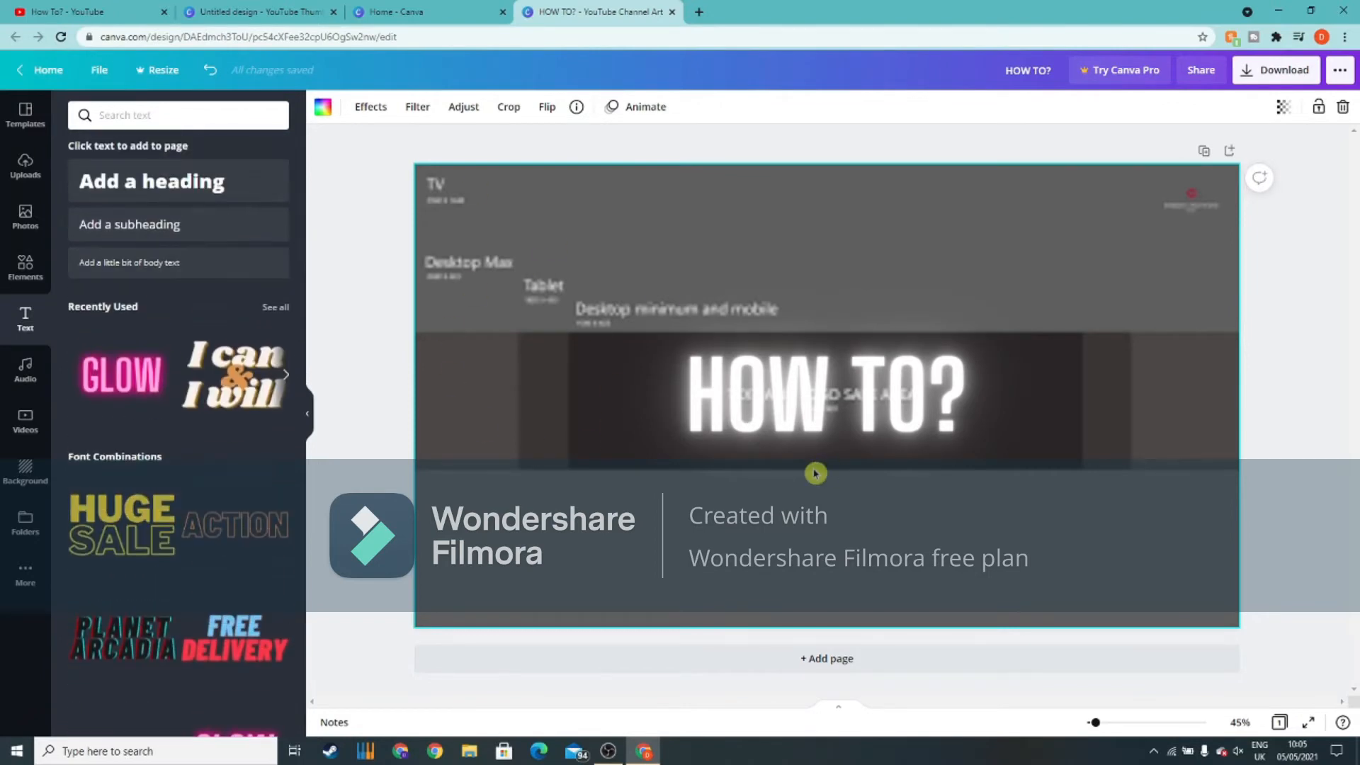
Place a scaled-down shrugging person emoji on each side of the HOW TO? text, inside the safe area
left_click(27, 113)
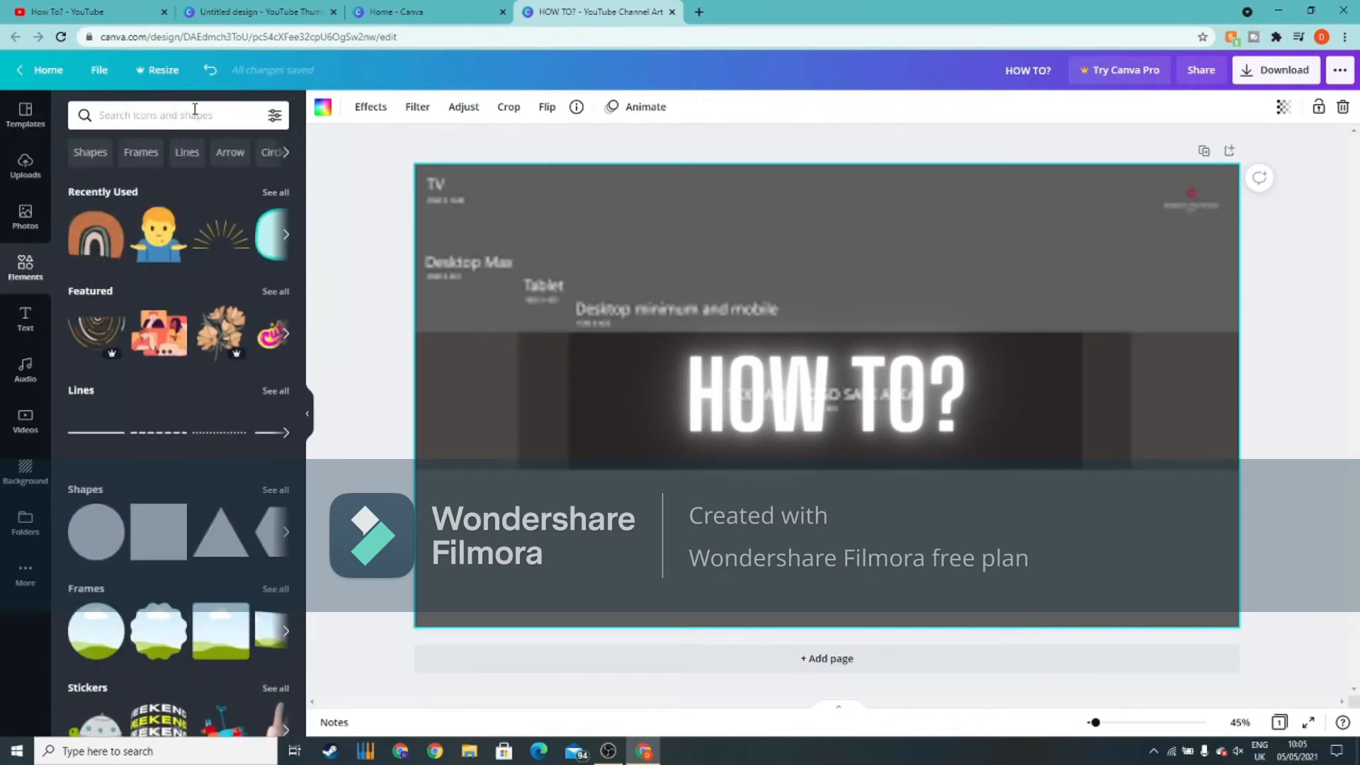
left_click_drag(159, 234, 706, 447)
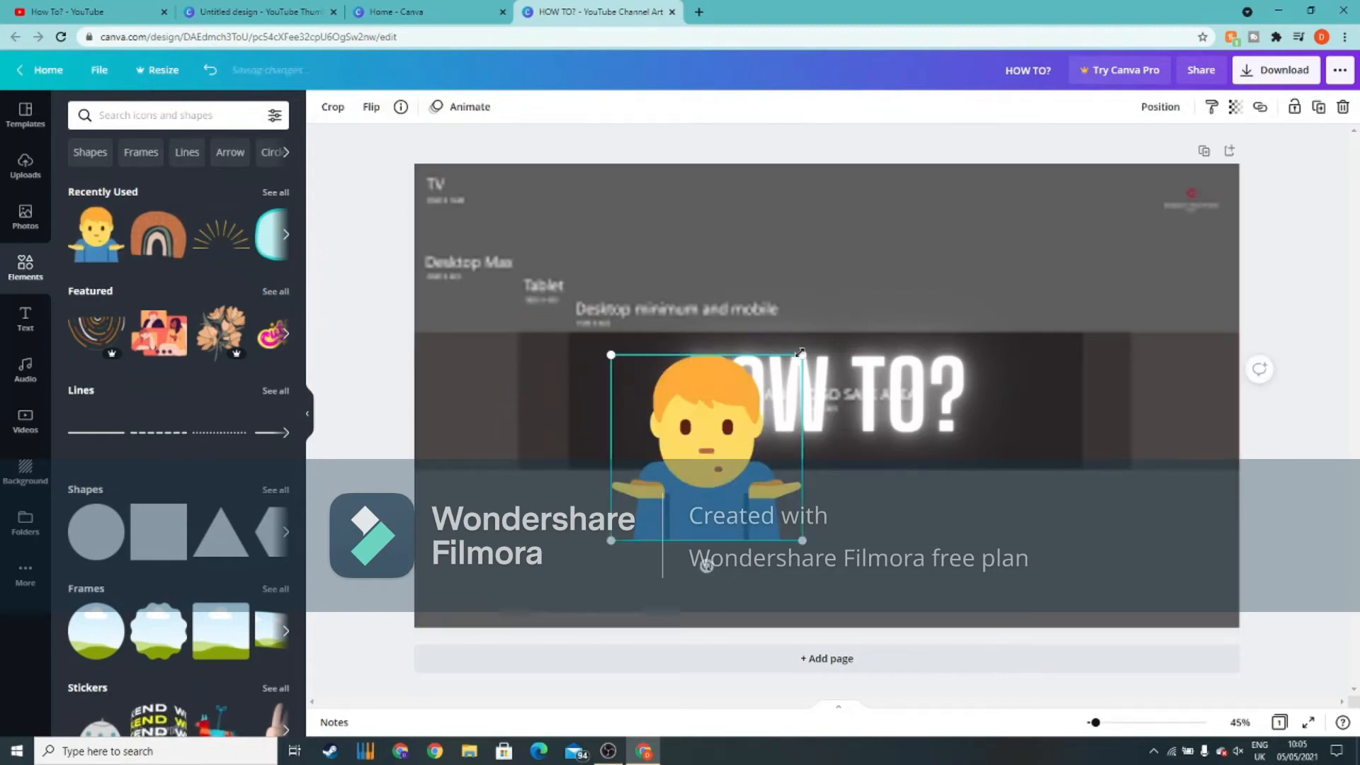
left_click_drag(786, 366, 704, 448)
left_click_drag(662, 507, 621, 402)
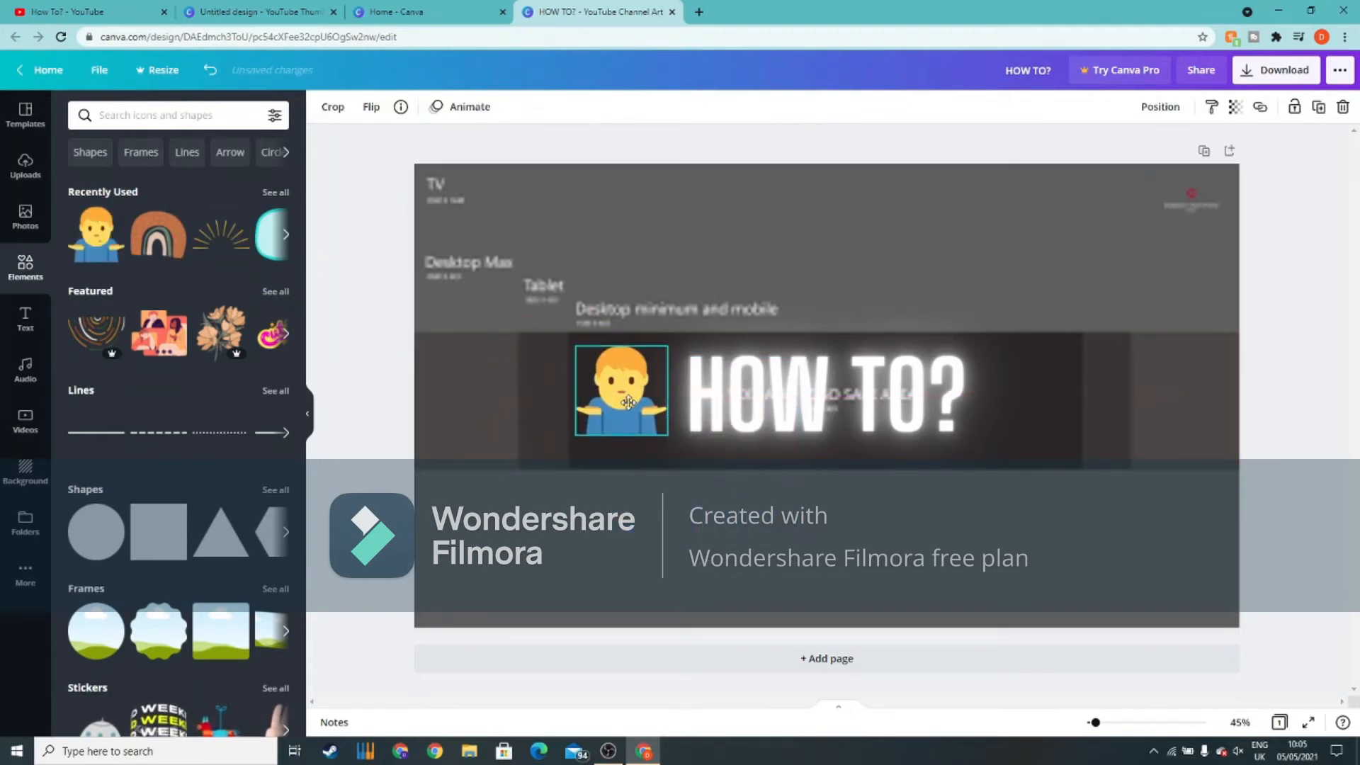
left_click_drag(96, 234, 1020, 387)
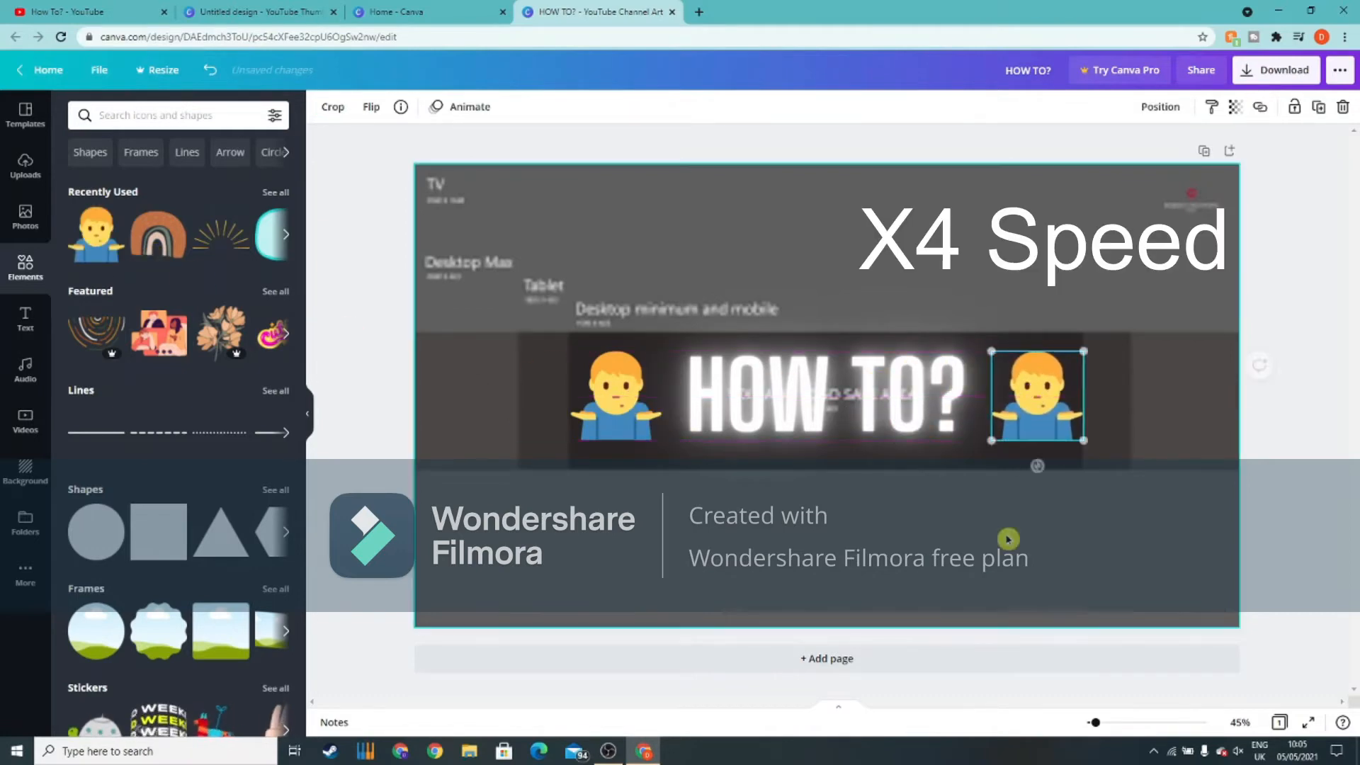
left_click(1008, 539)
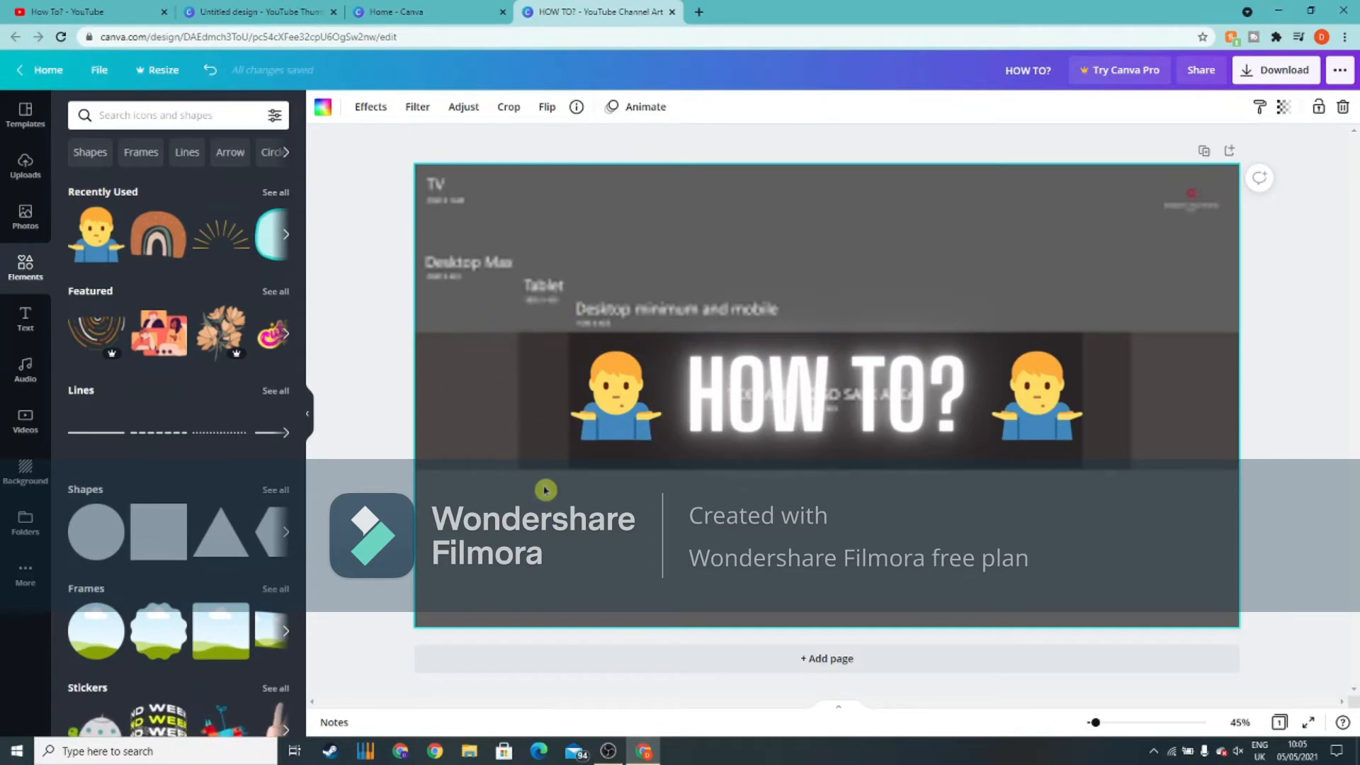
Download the banner design as a PNG file and dismiss the Canva Pro offer
left_click(1283, 76)
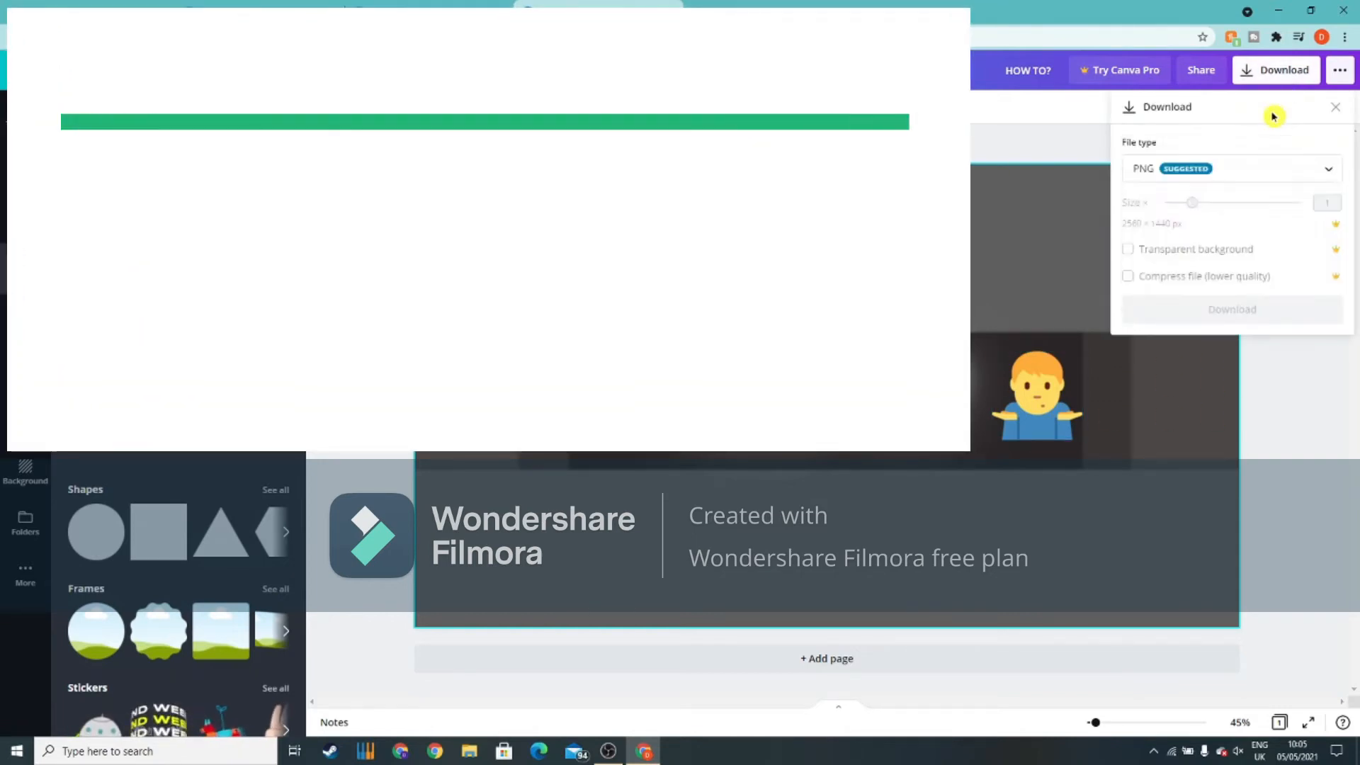
left_click(1189, 172)
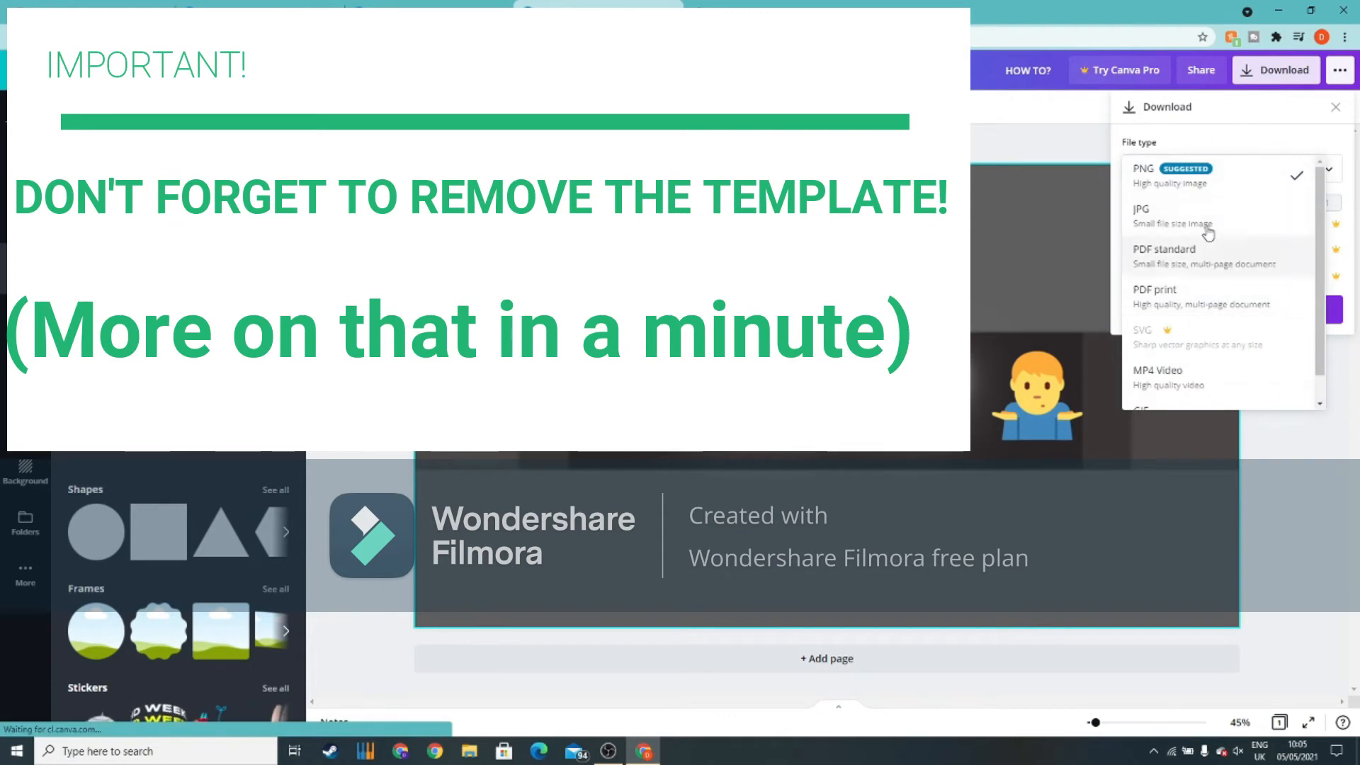
left_click(1191, 179)
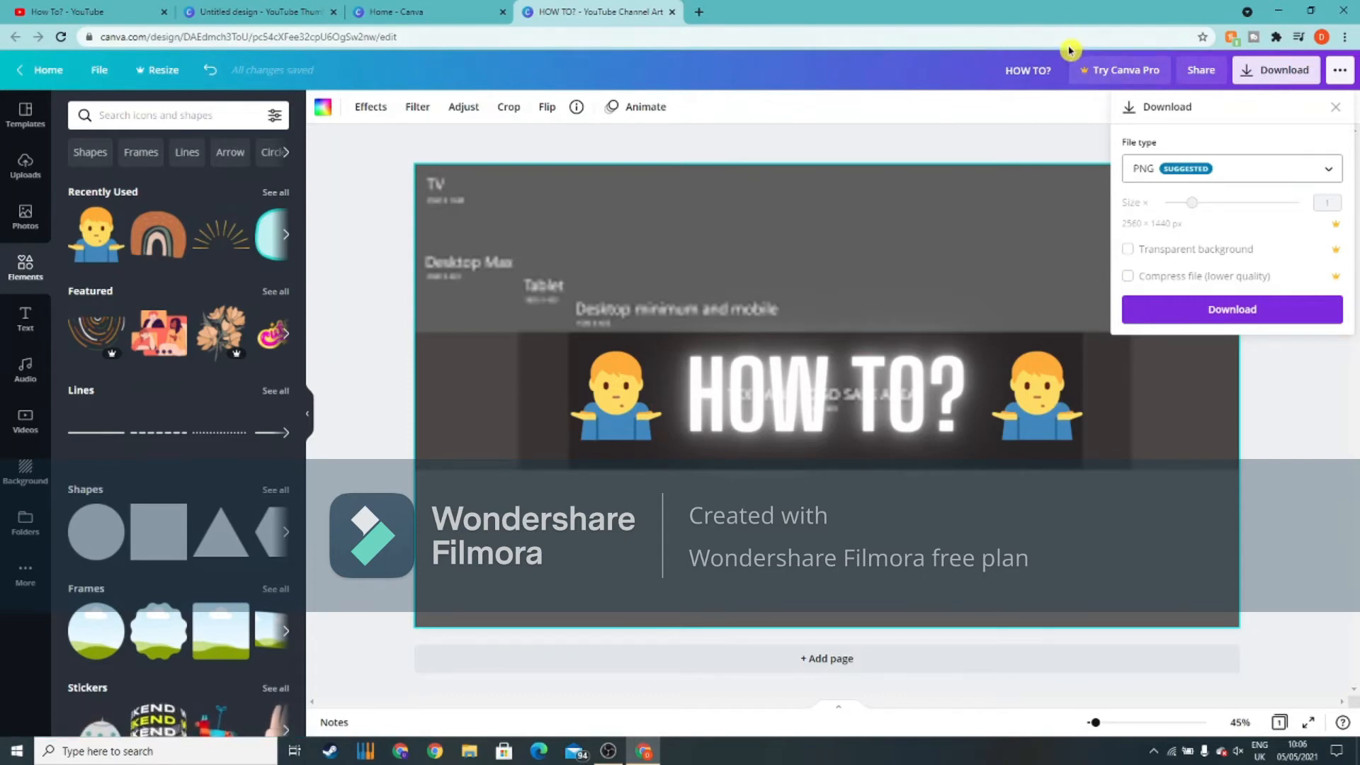
left_click(1254, 308)
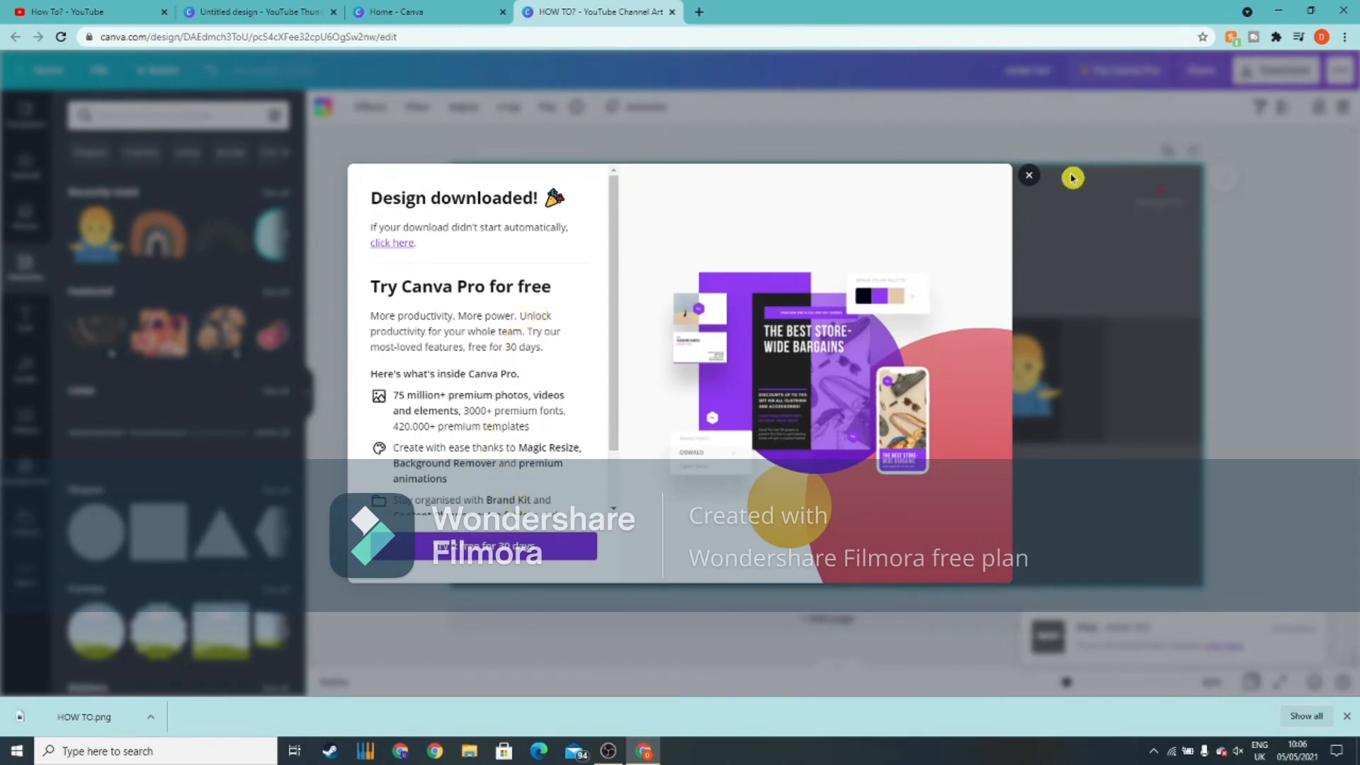
left_click(1029, 176)
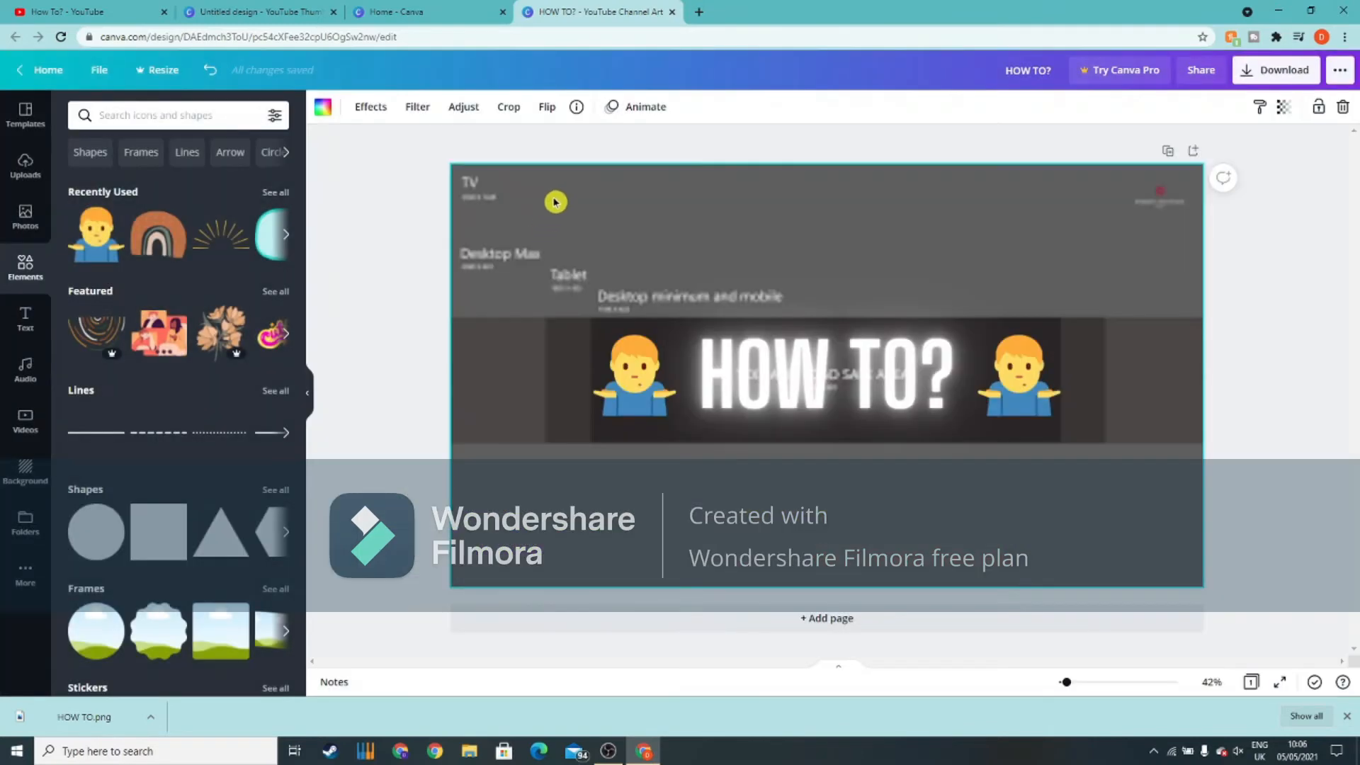
Close the Canva tabs and open the branding settings in the YouTube channel's customisation page
left_click(671, 12)
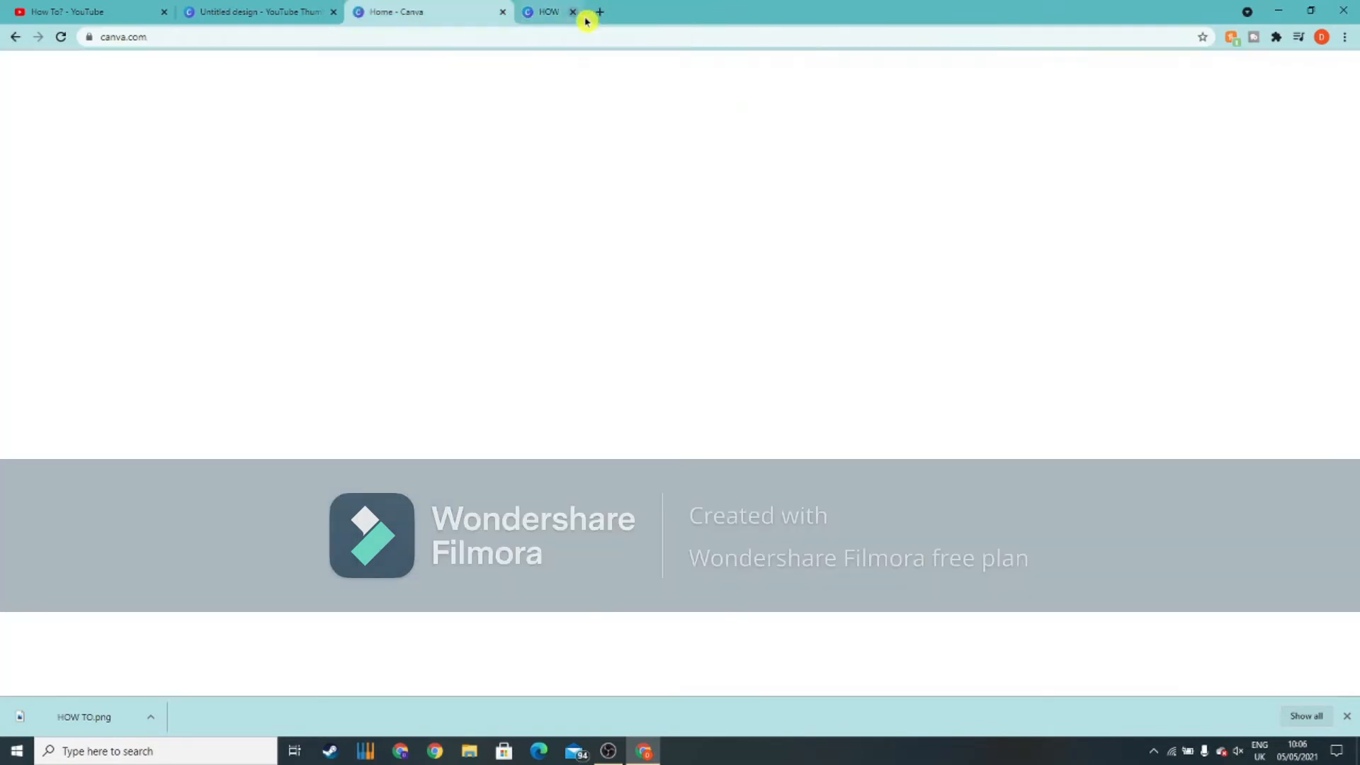
left_click(503, 12)
left_click(332, 12)
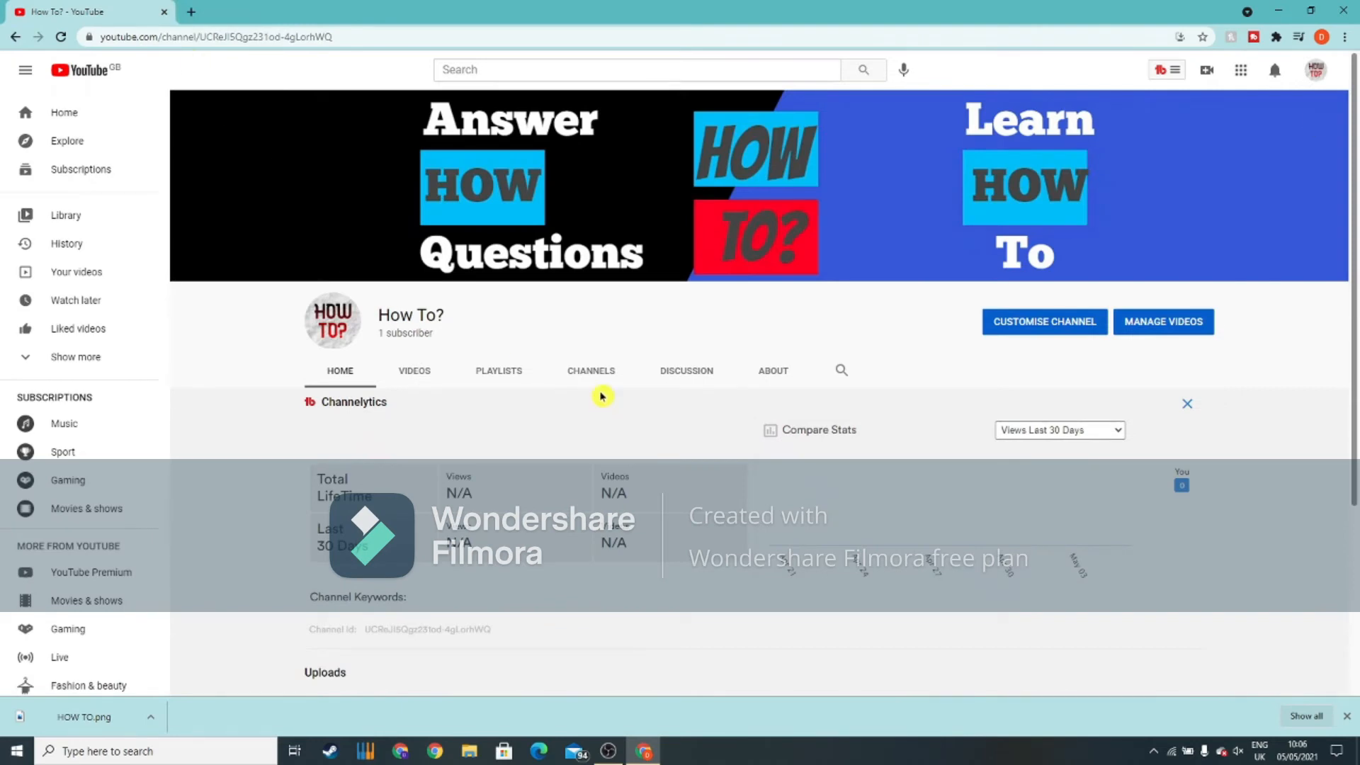
left_click(1034, 326)
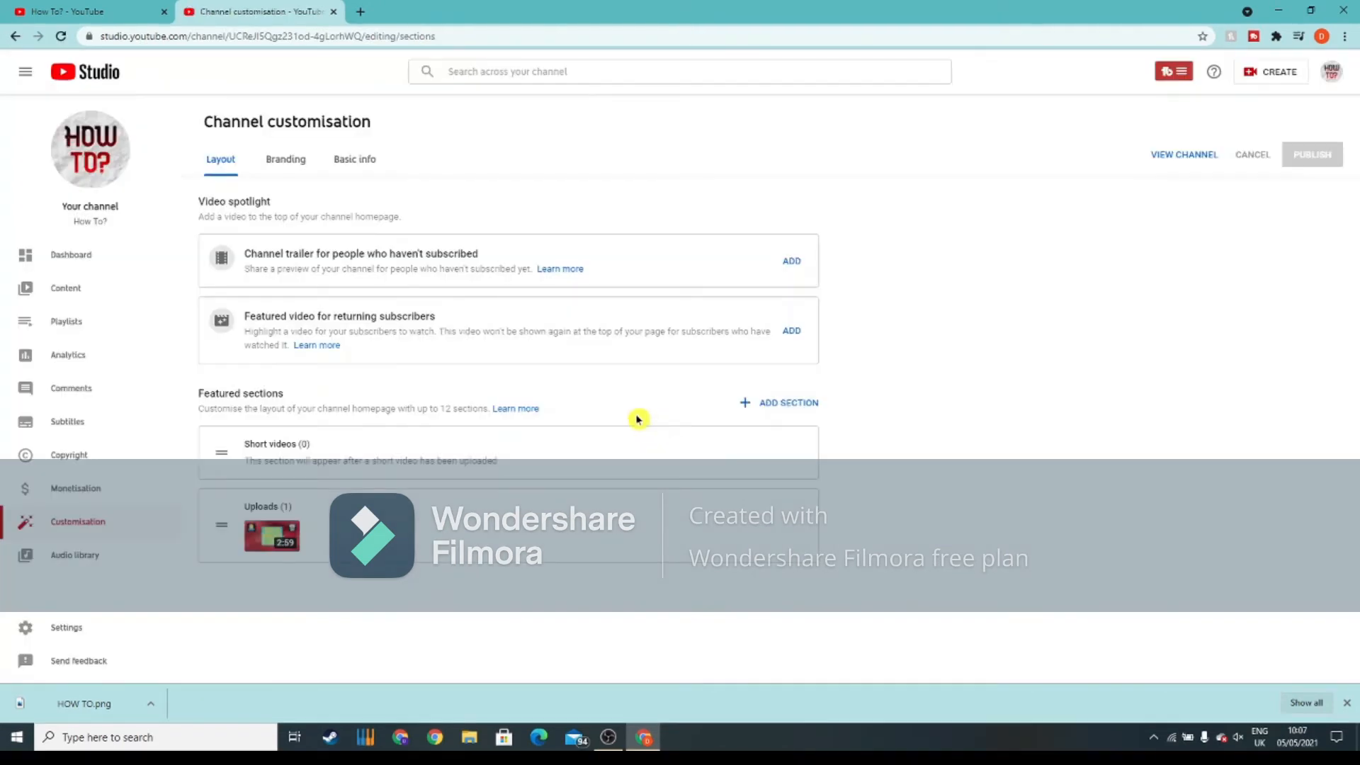
left_click(279, 157)
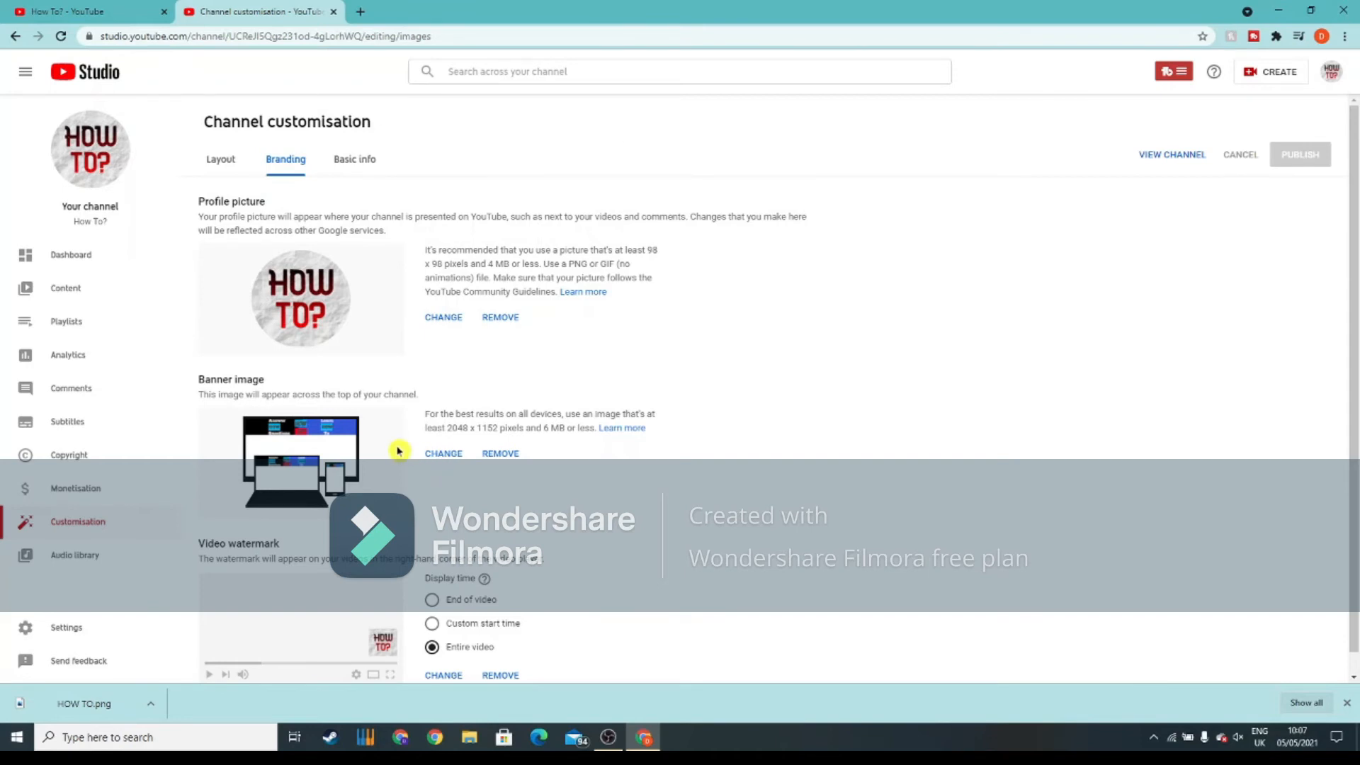
Load the HOW TO PNG from the Downloads folder as the channel's new banner image
left_click(455, 455)
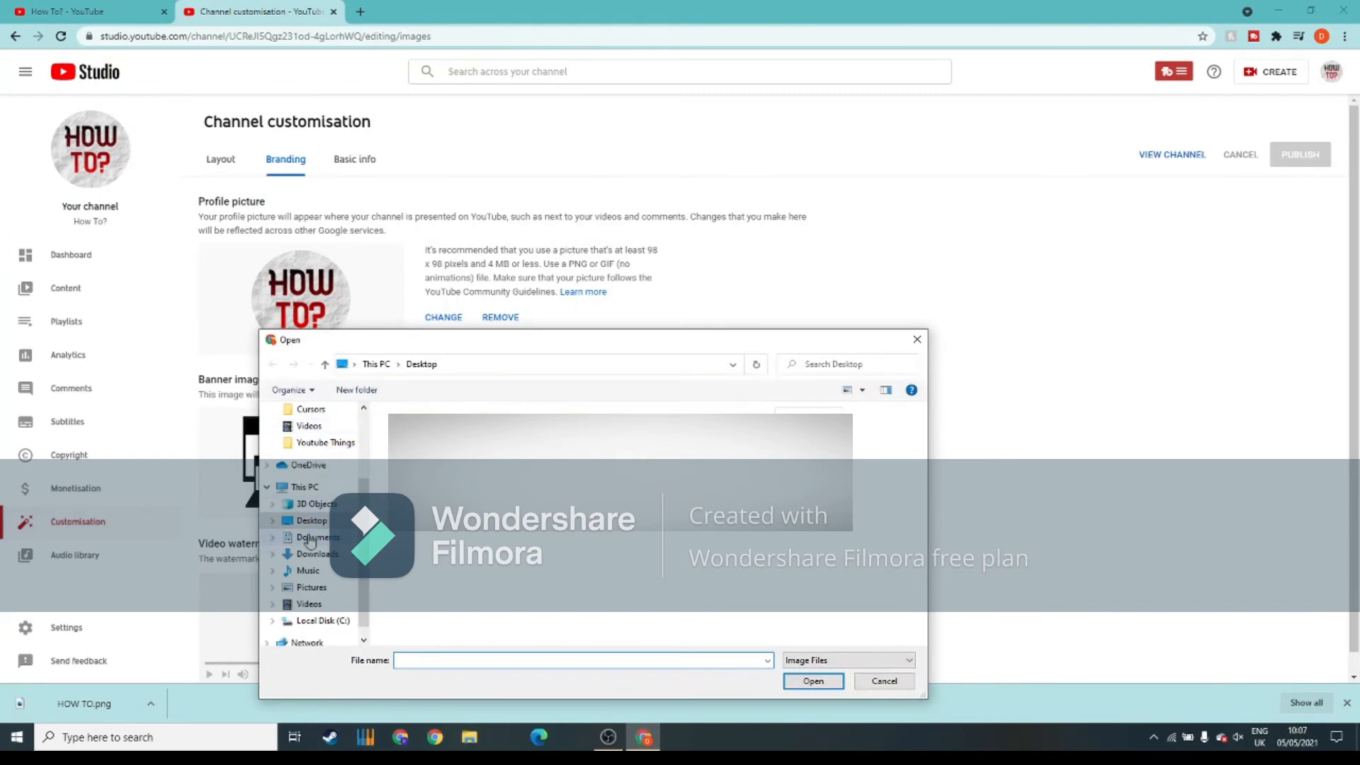
left_click(313, 553)
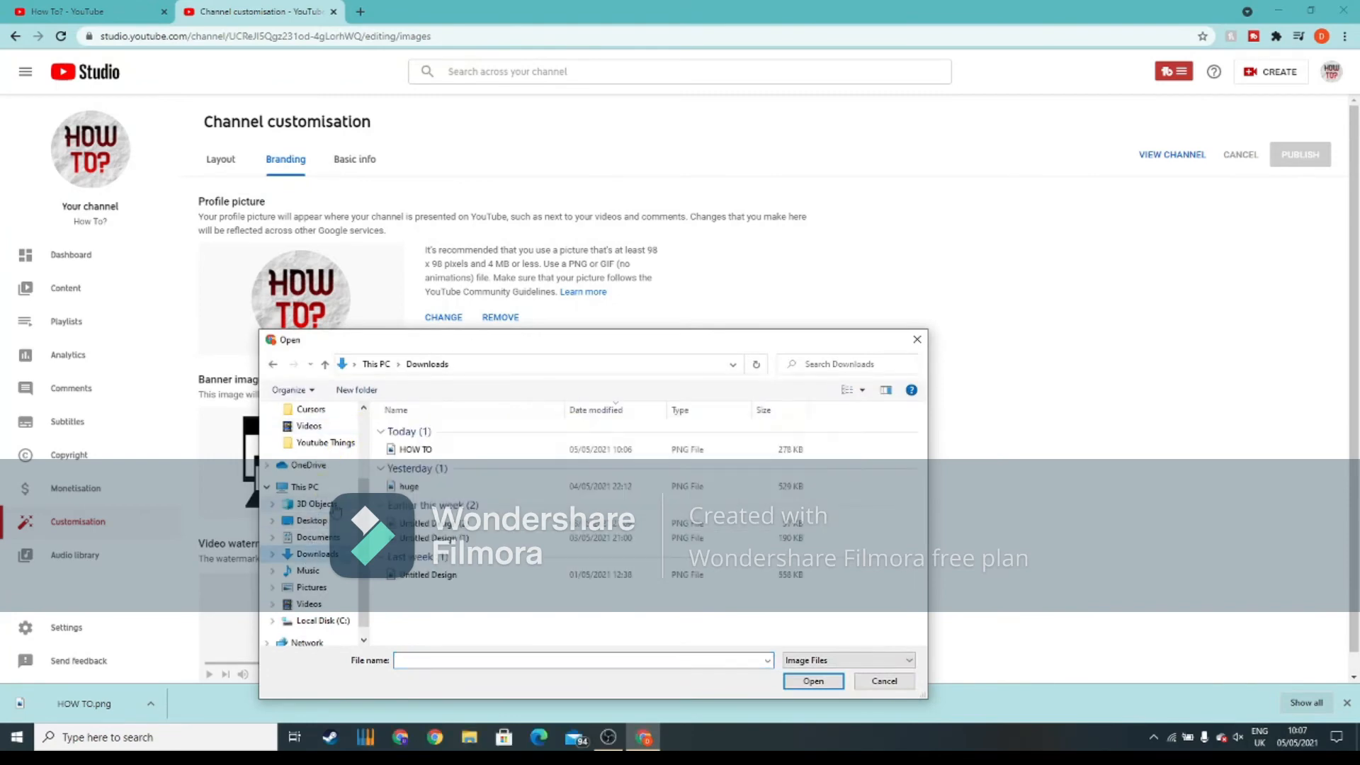
left_click(398, 451)
left_click(808, 687)
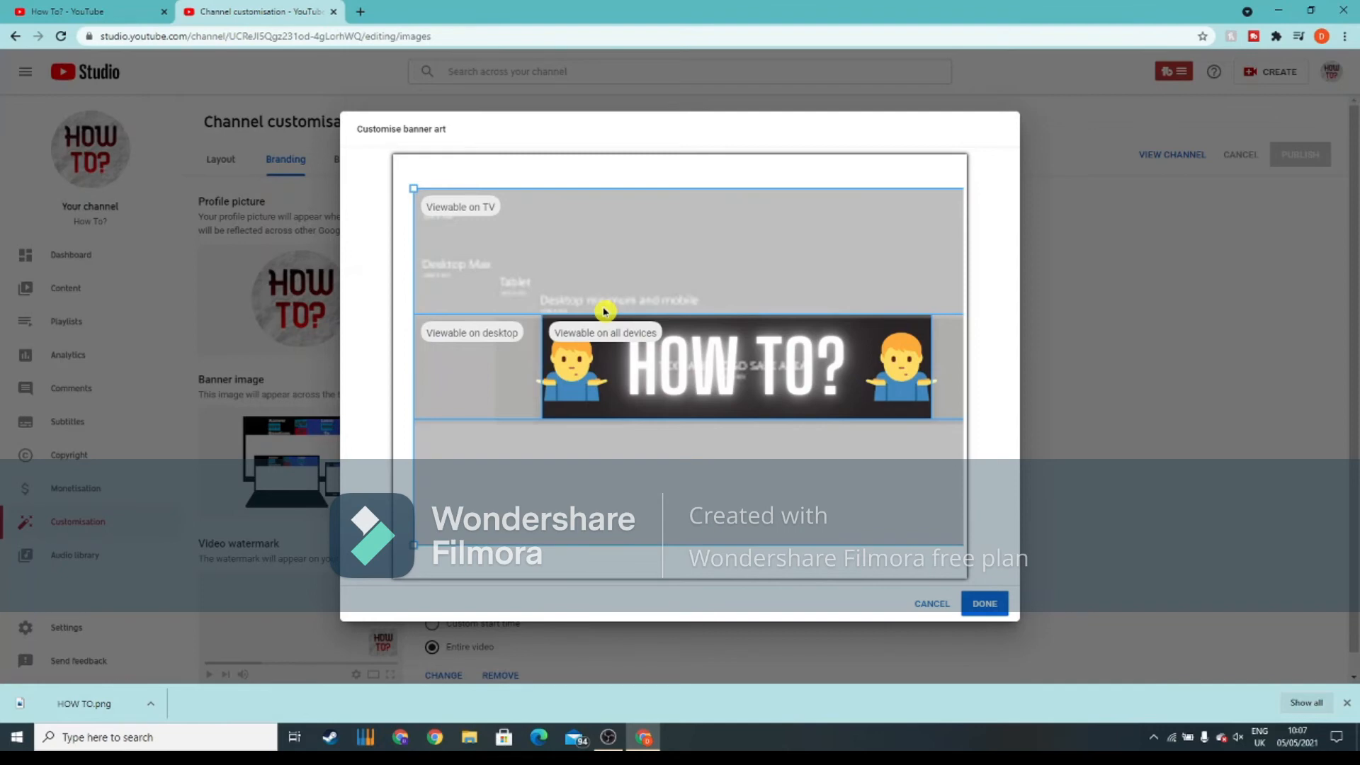
Cancel the banner art upload and reopen the HOW TO? channel art design in Canva
left_click(931, 602)
left_click(361, 11)
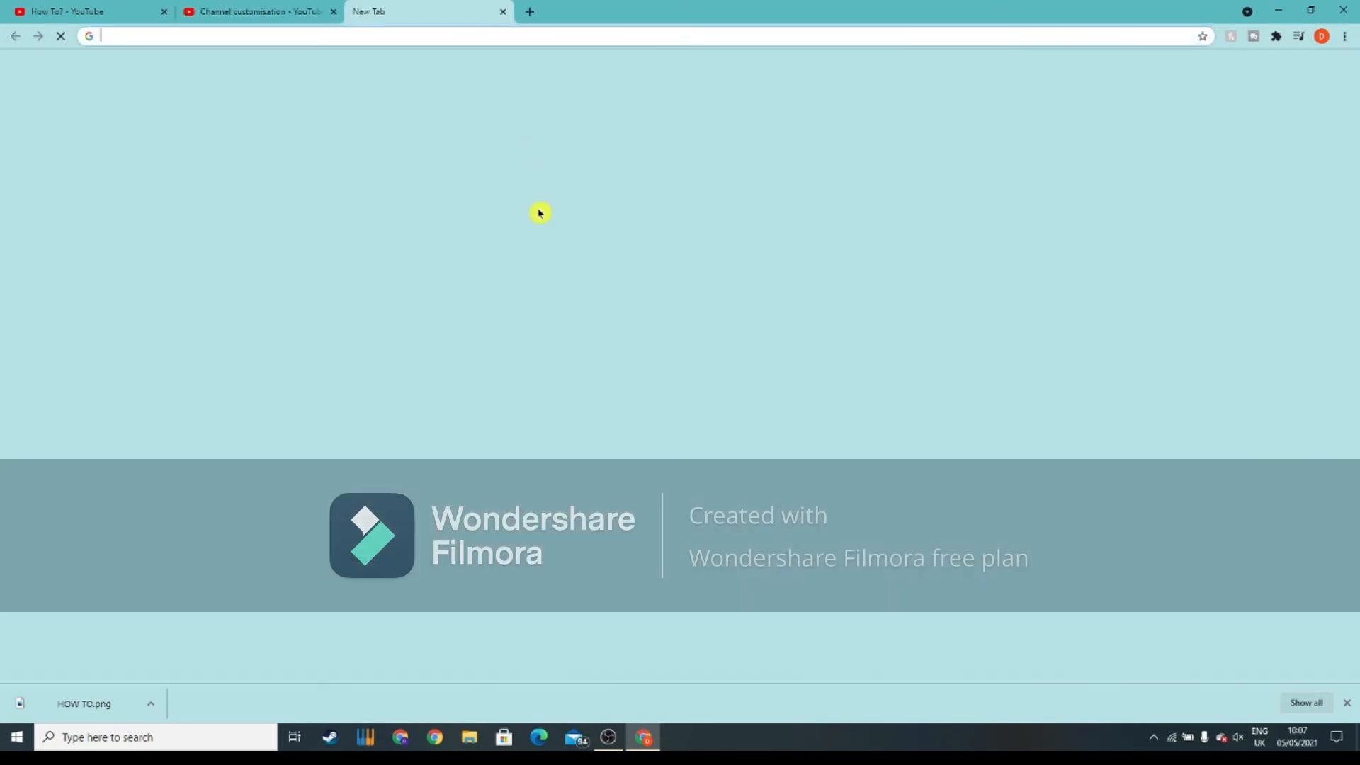
type("canva")
key("Return")
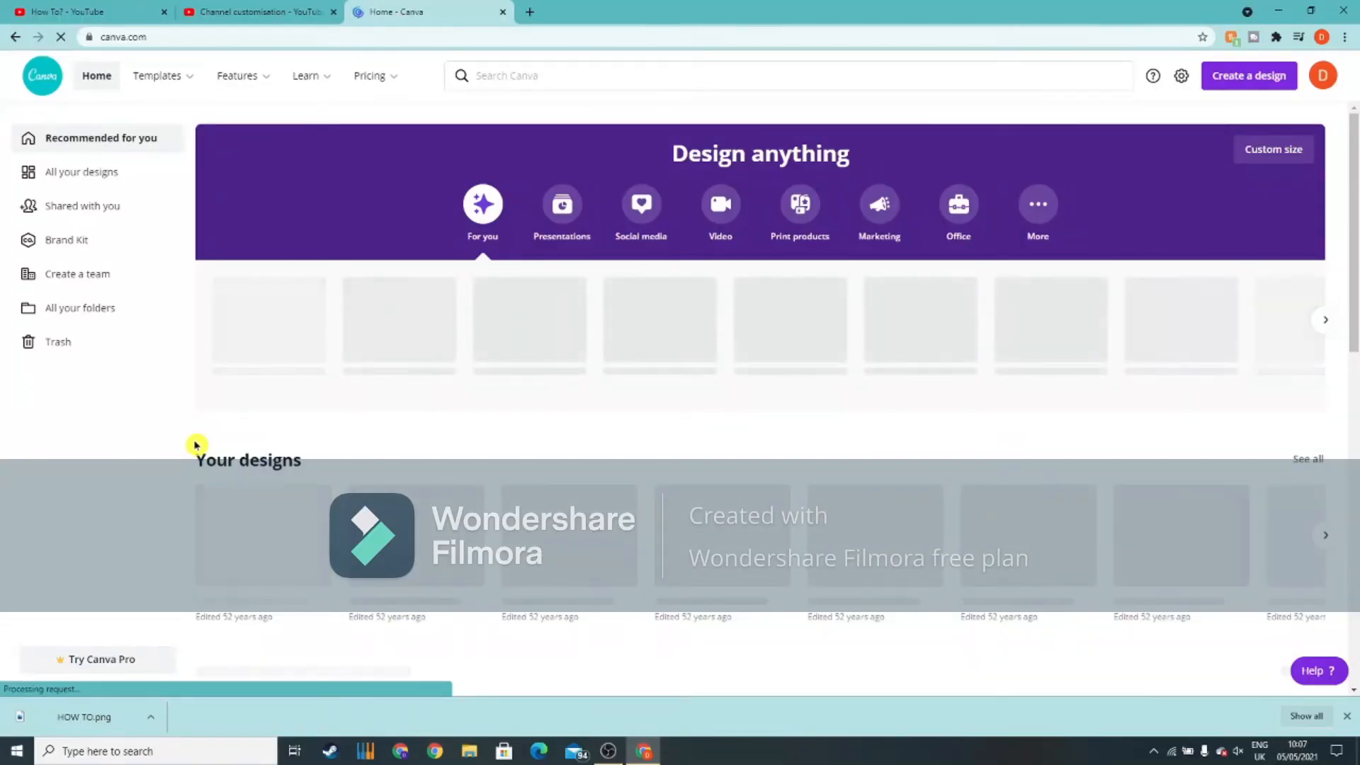
left_click(249, 534)
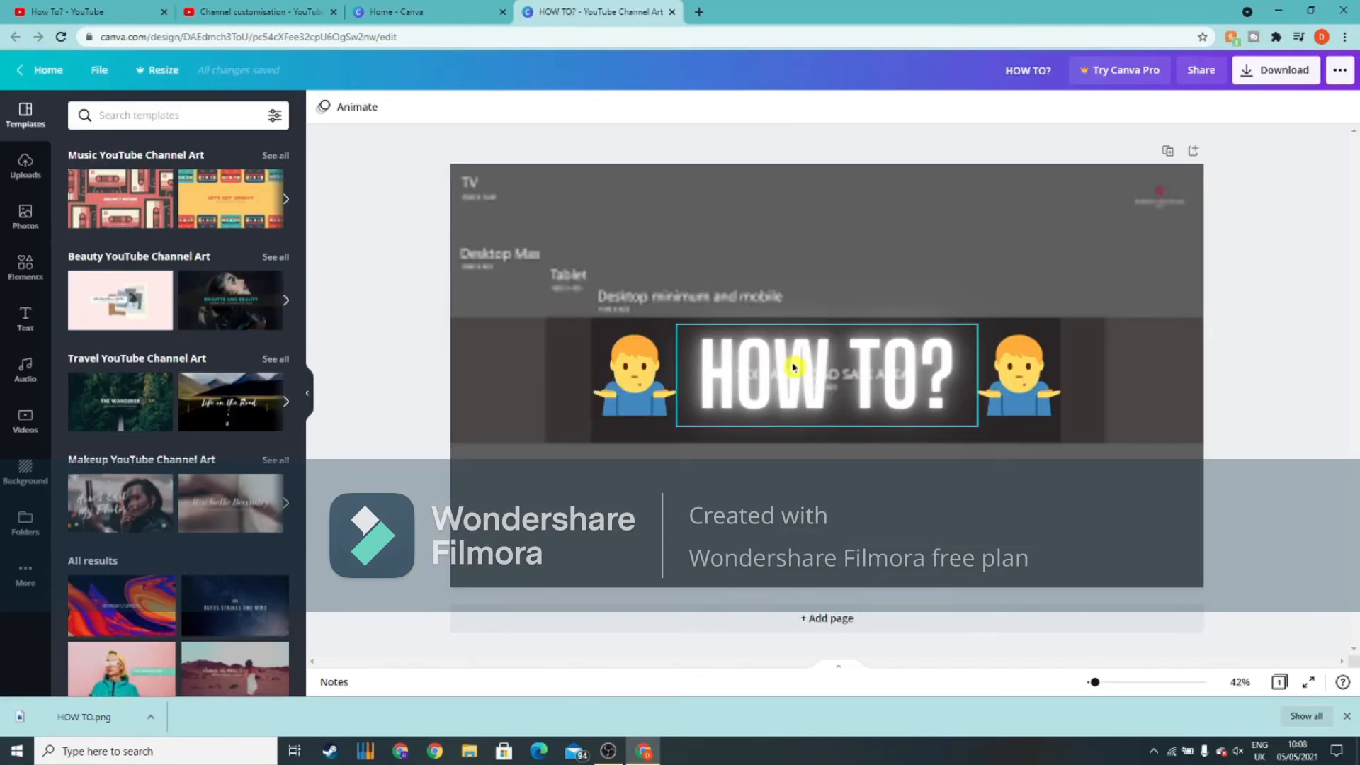
Delete the size template image from the banner background and move both shrugging emojis slightly closer to the HOW TO? text
left_click(682, 246)
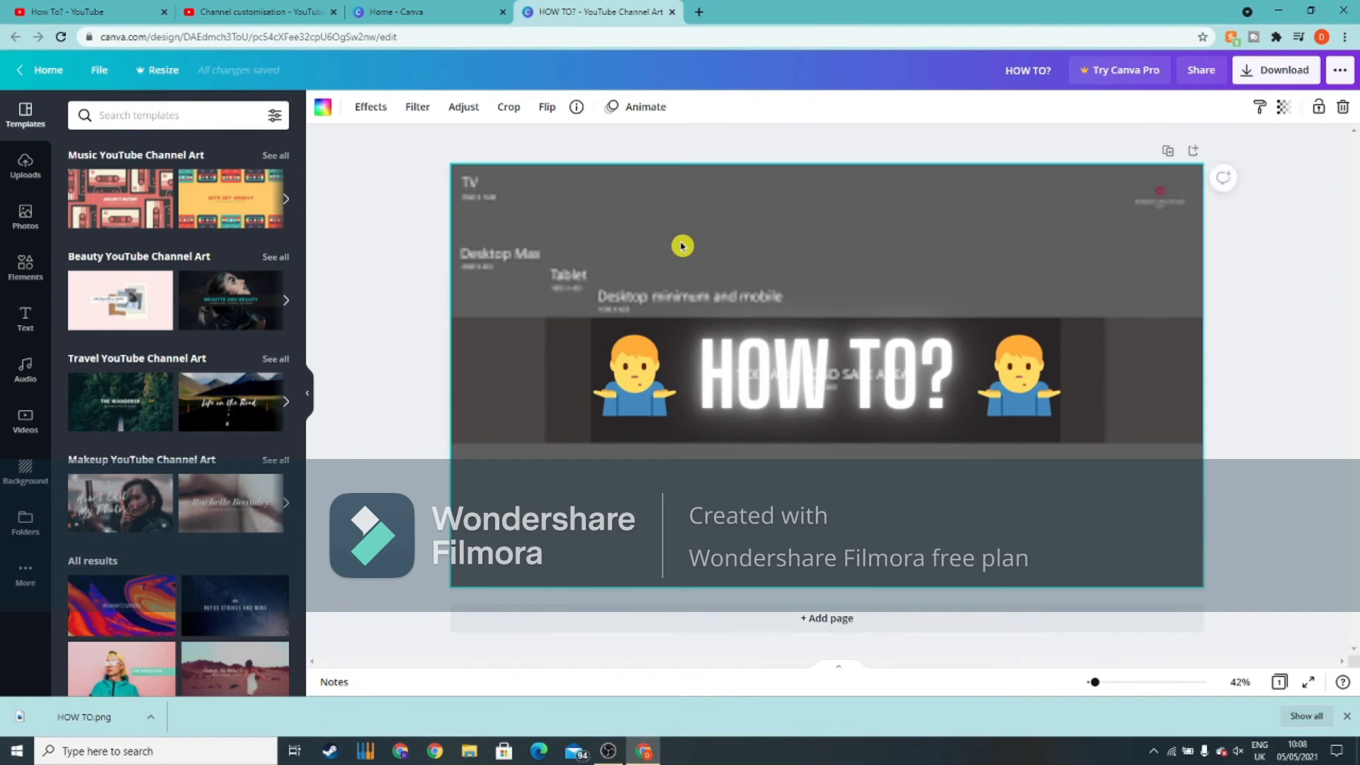
key("Delete")
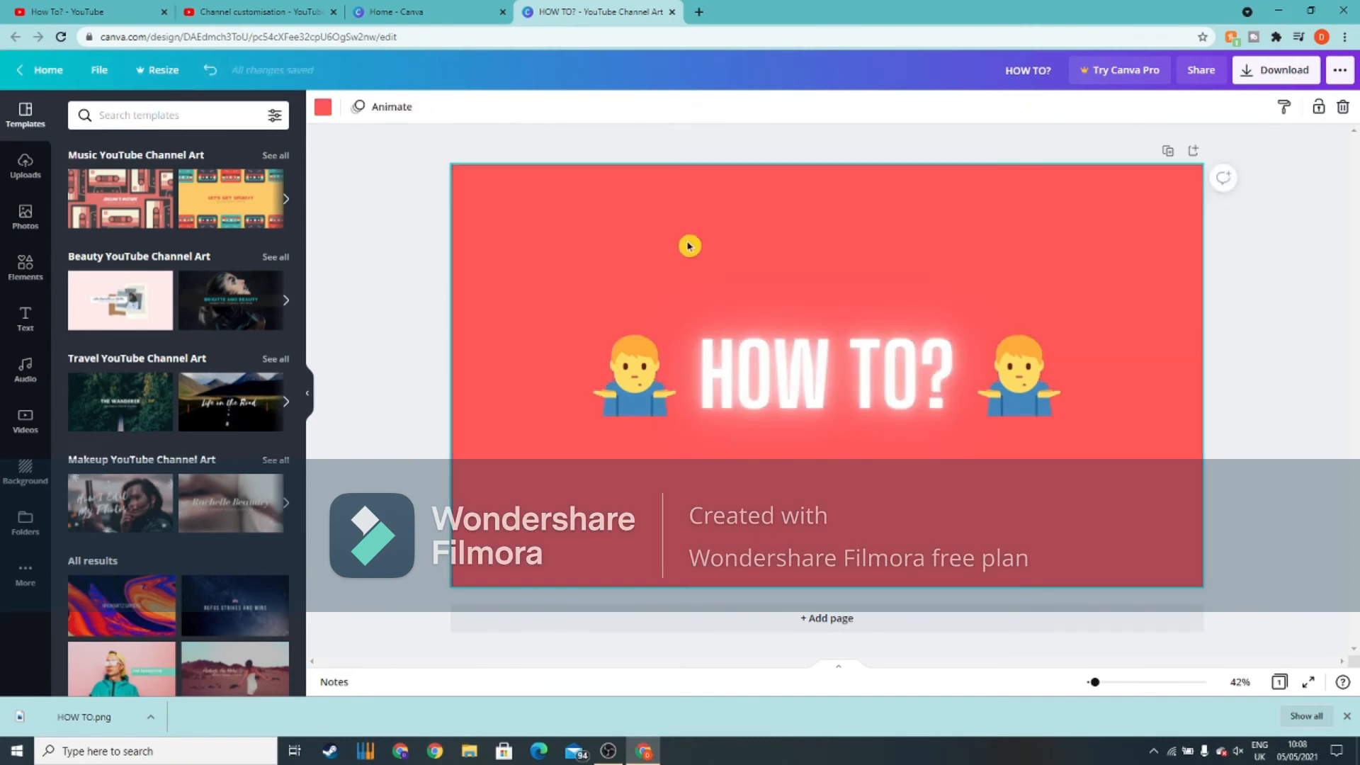
left_click(644, 377)
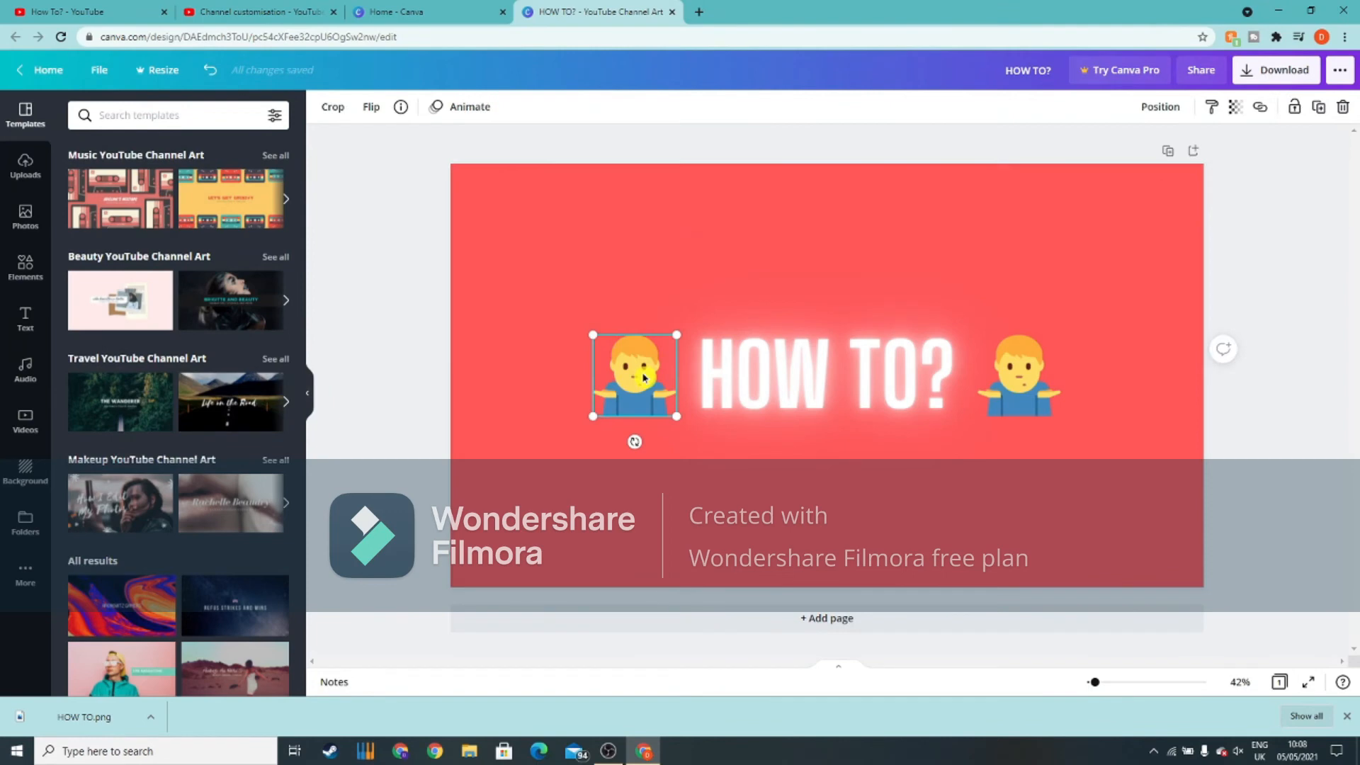
left_click_drag(644, 377, 654, 373)
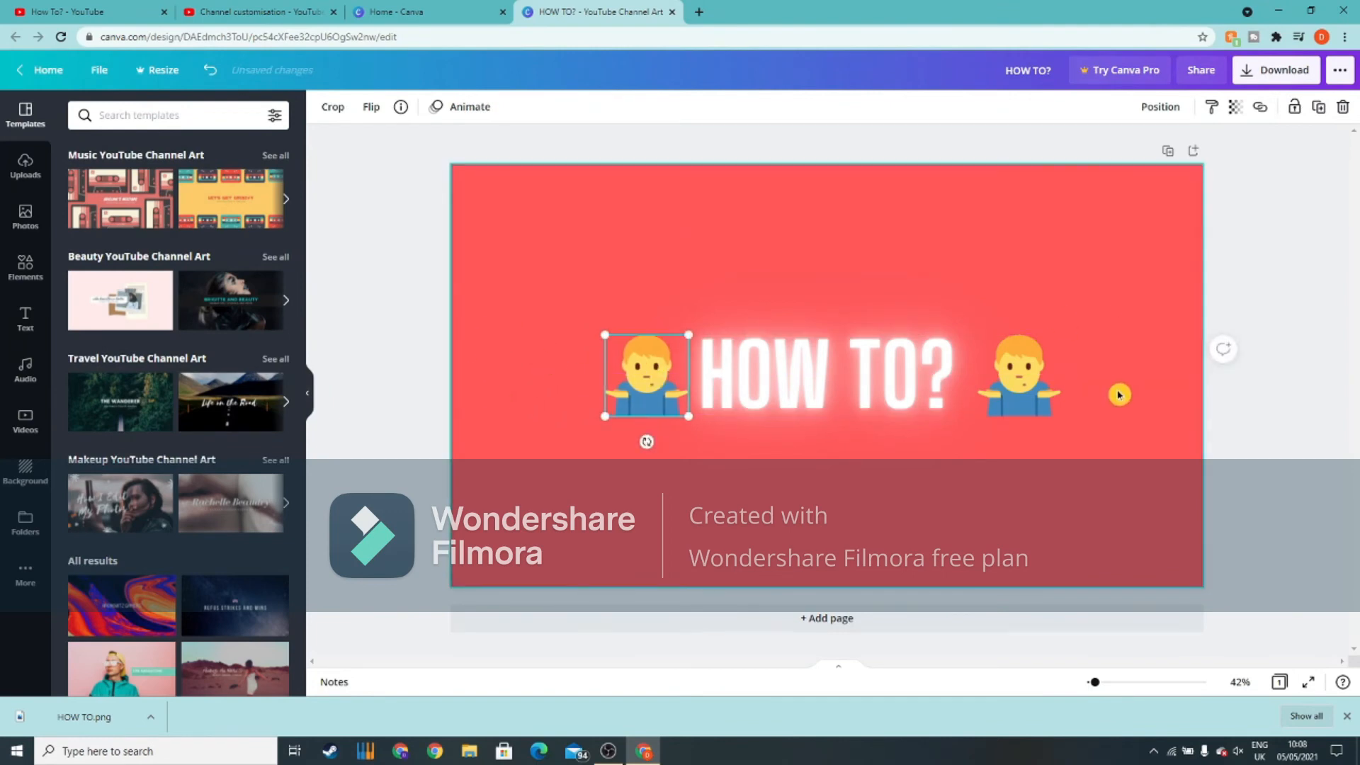
left_click_drag(1035, 388, 1025, 389)
left_click(1111, 337)
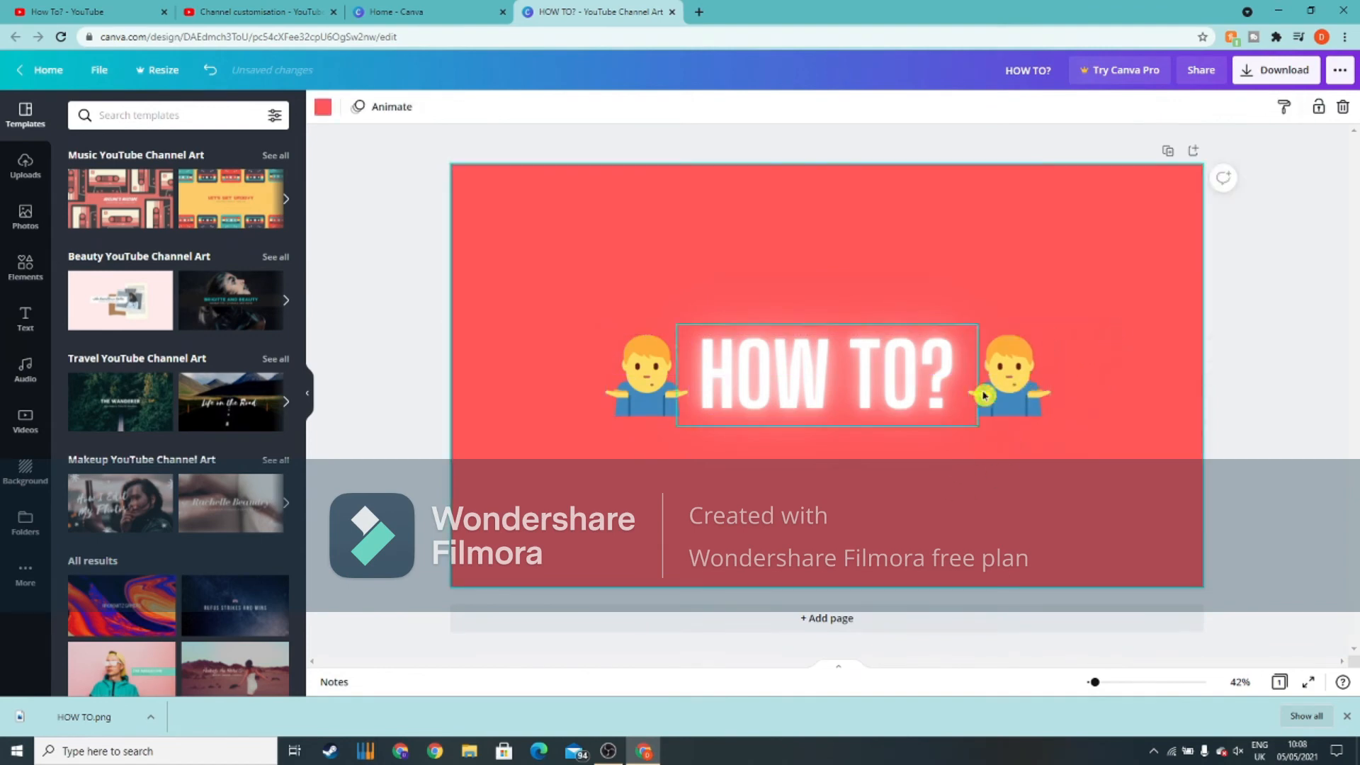
Download the cleaned-up banner as a PNG file and dismiss the referral offer
left_click(1278, 70)
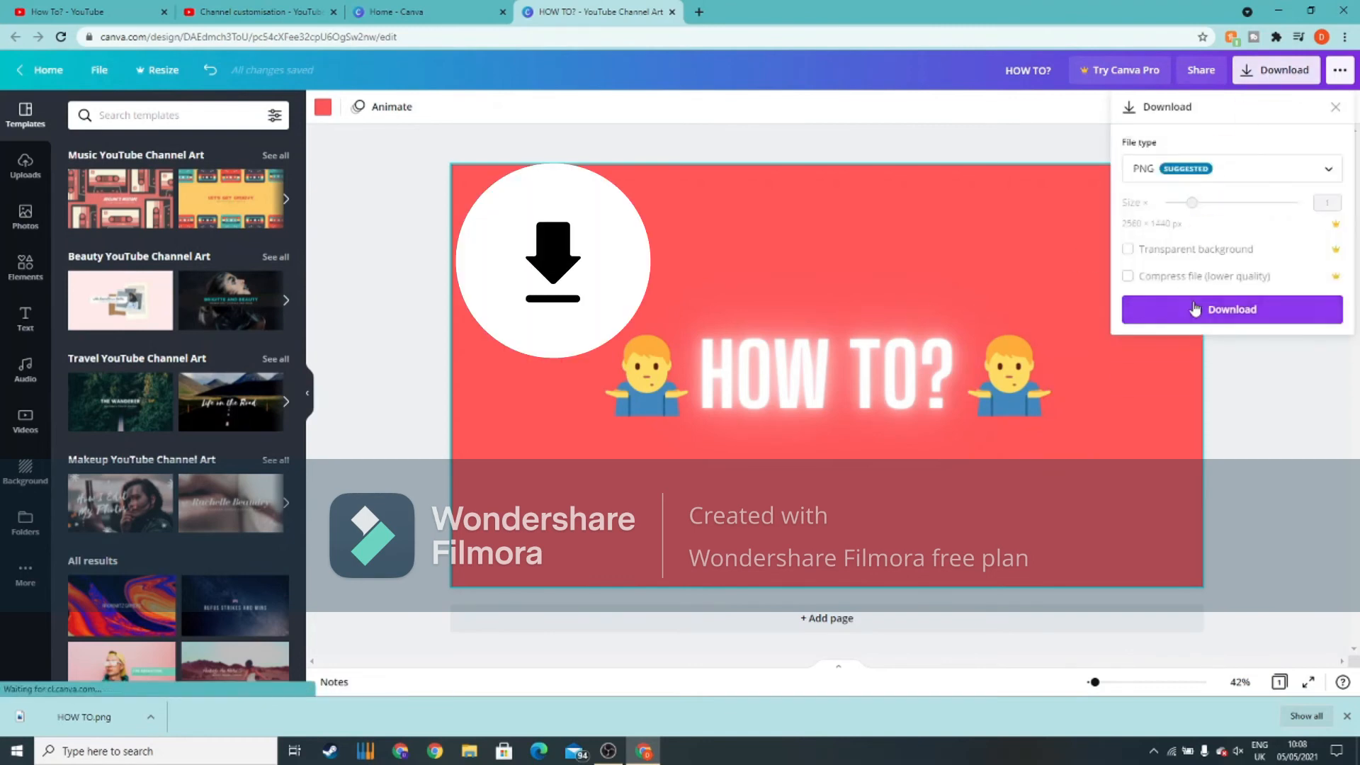
left_click(1233, 310)
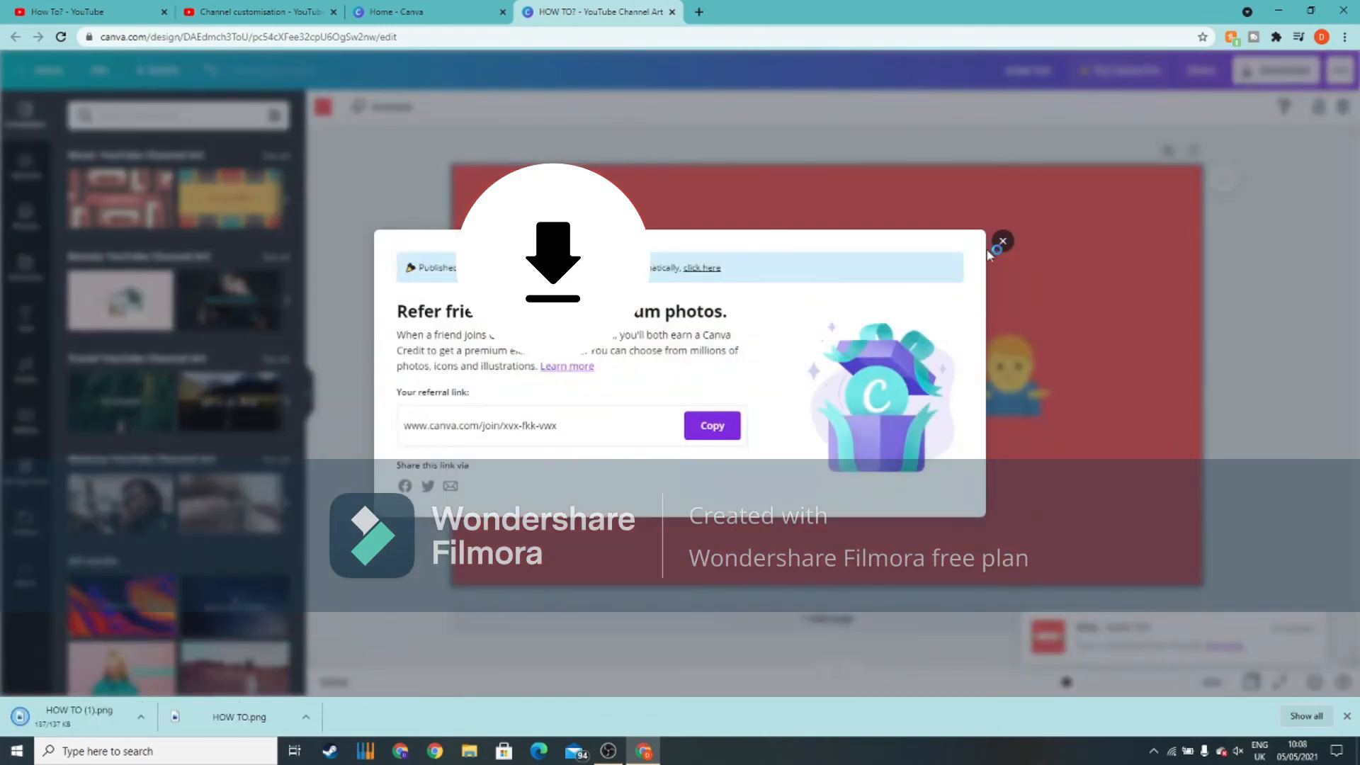
left_click(1002, 241)
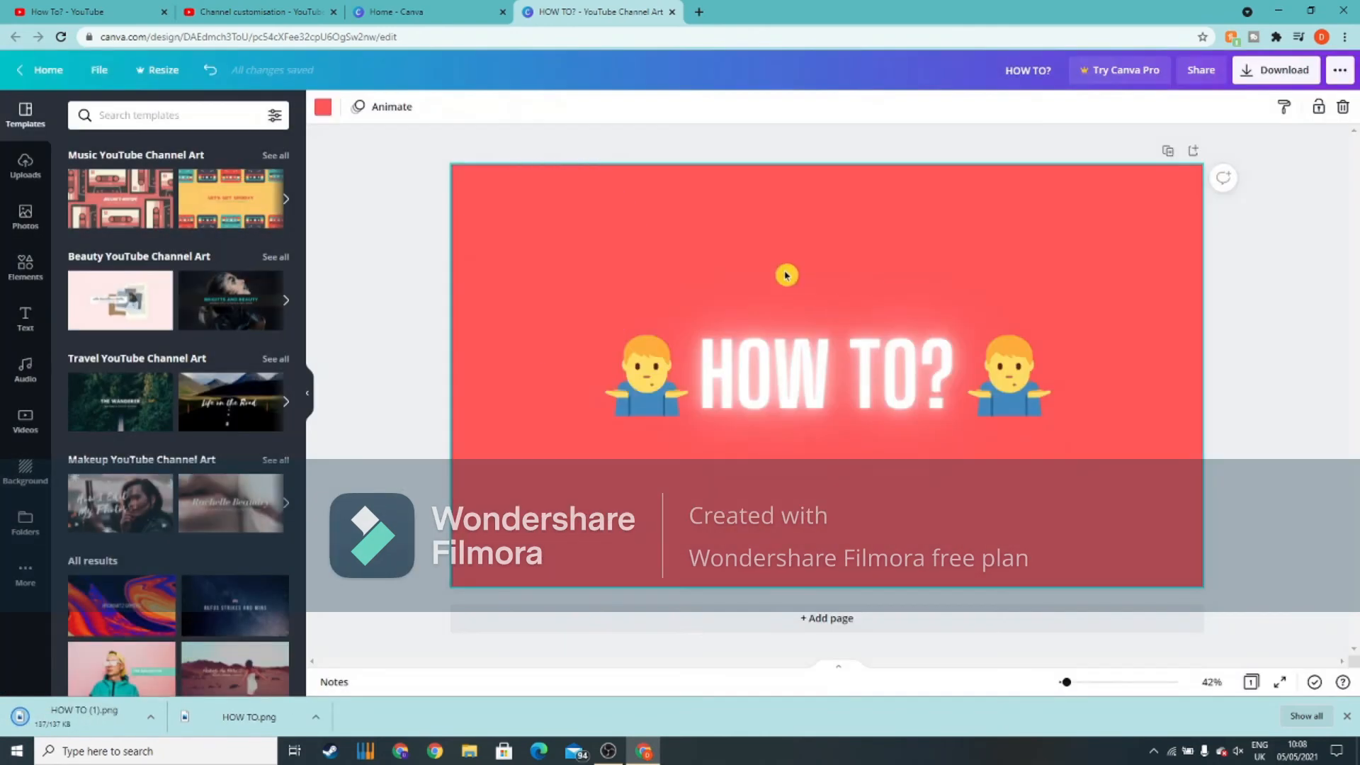
Close the Canva tabs and set HOW TO (1) from the Downloads folder as the channel's banner image, accepting the default crop
left_click(671, 11)
left_click(505, 12)
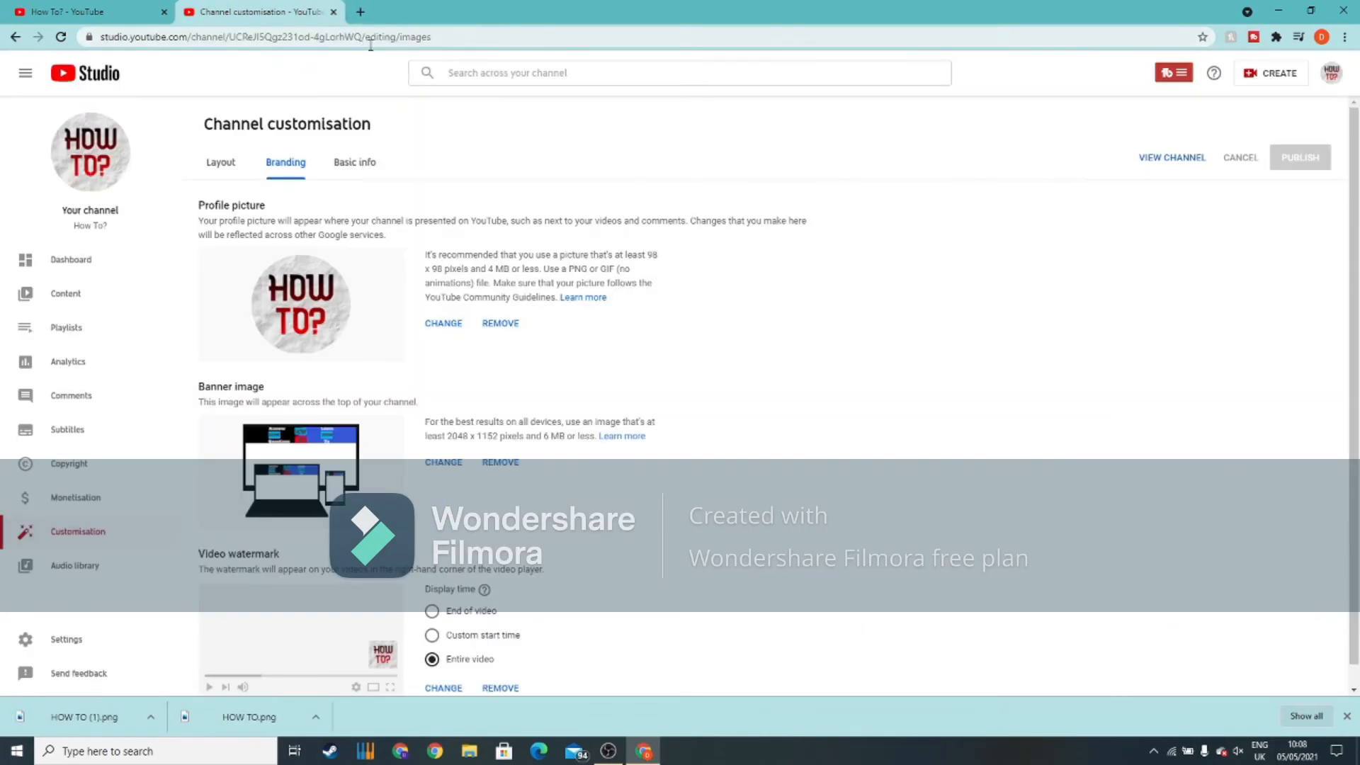
left_click(445, 461)
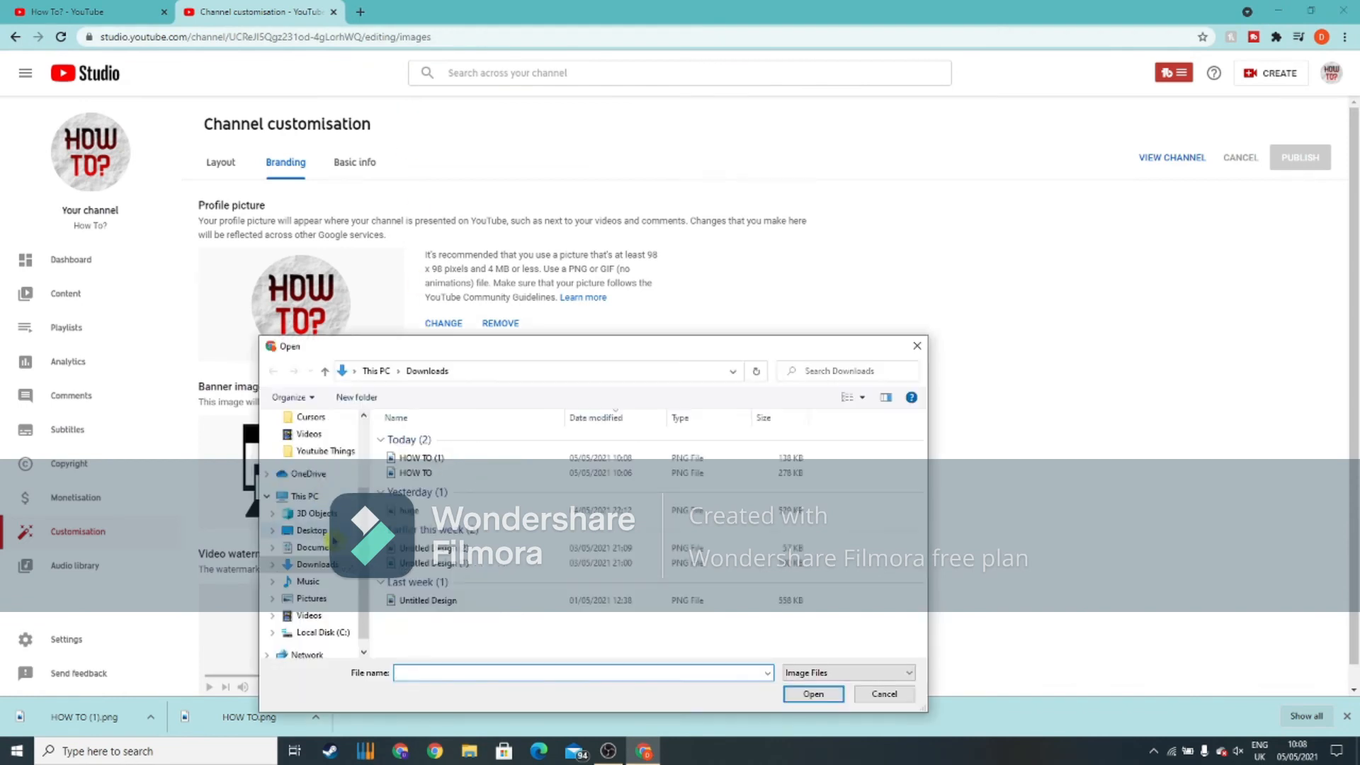
left_click(424, 458)
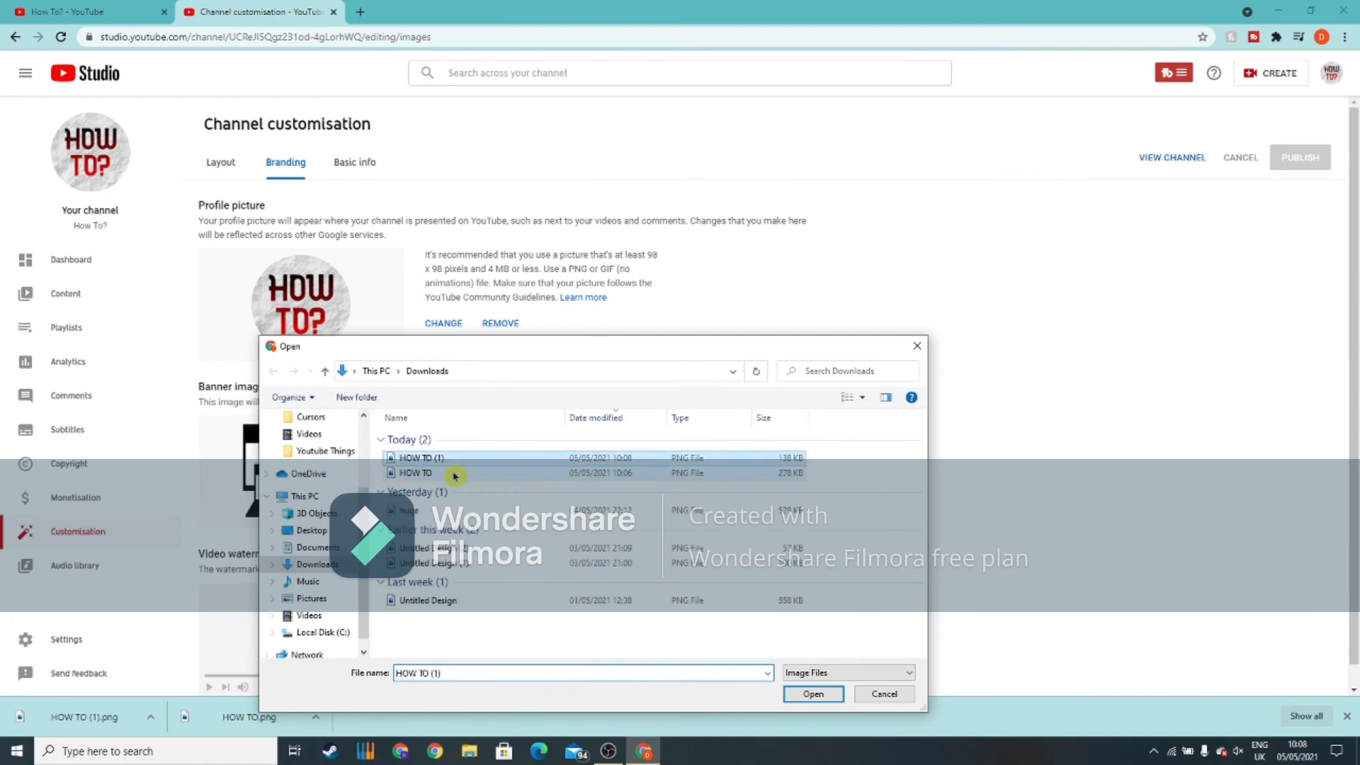
left_click(814, 695)
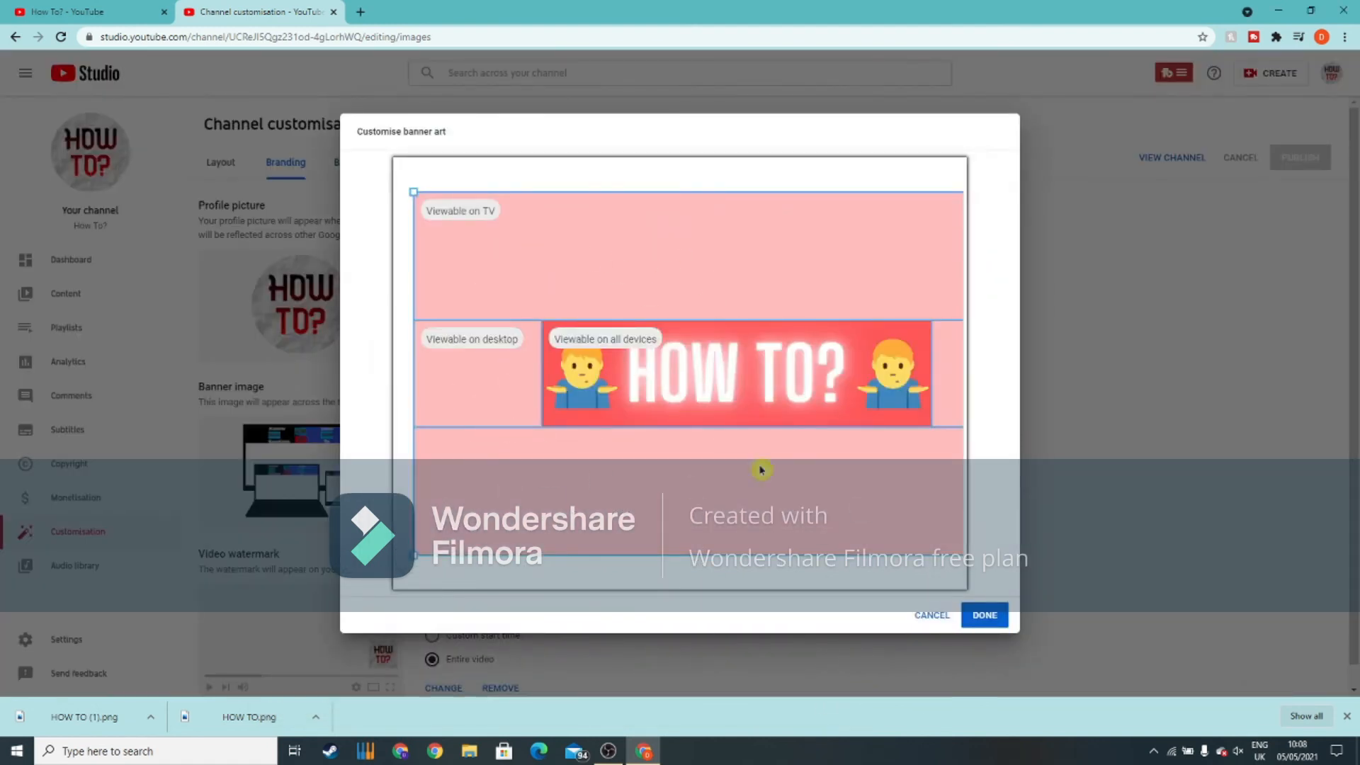
left_click(984, 616)
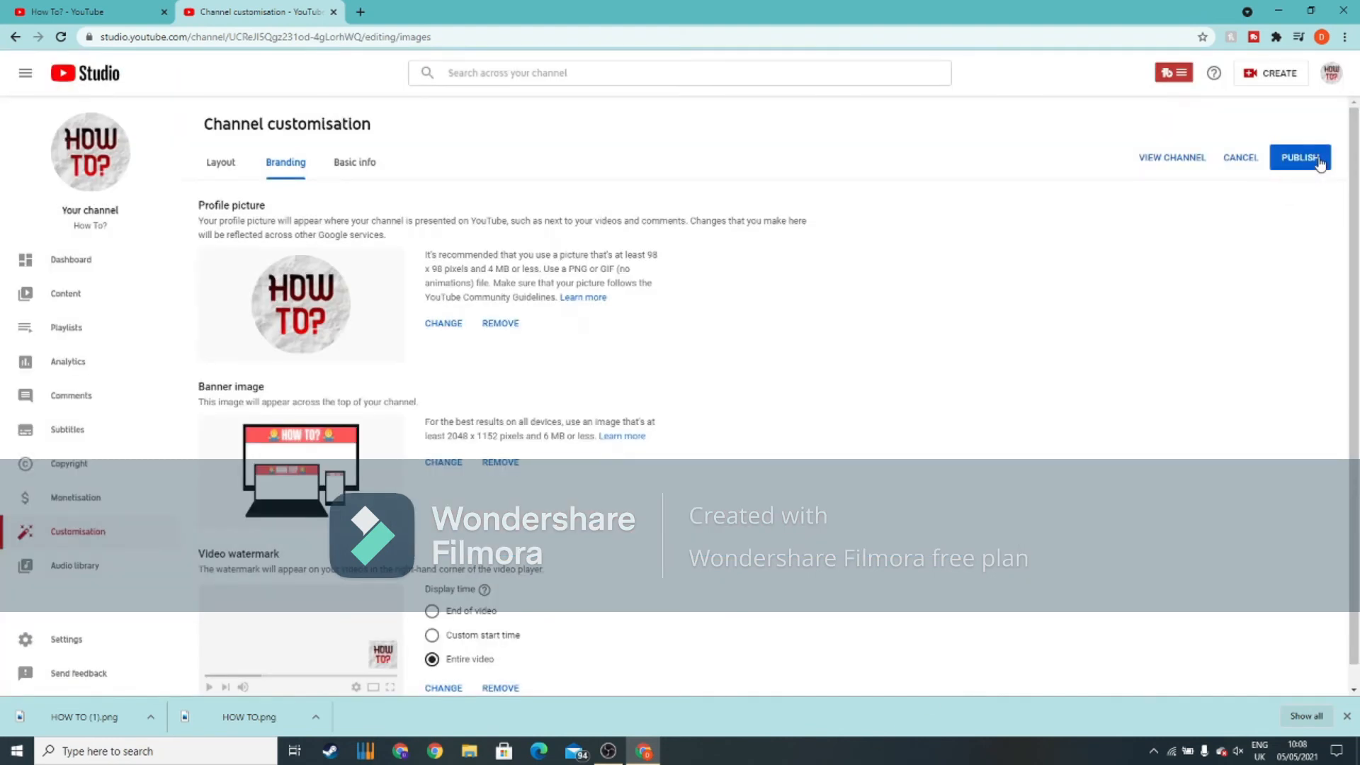
Publish the channel branding changes and open the channel page to view the new banner
left_click(1318, 163)
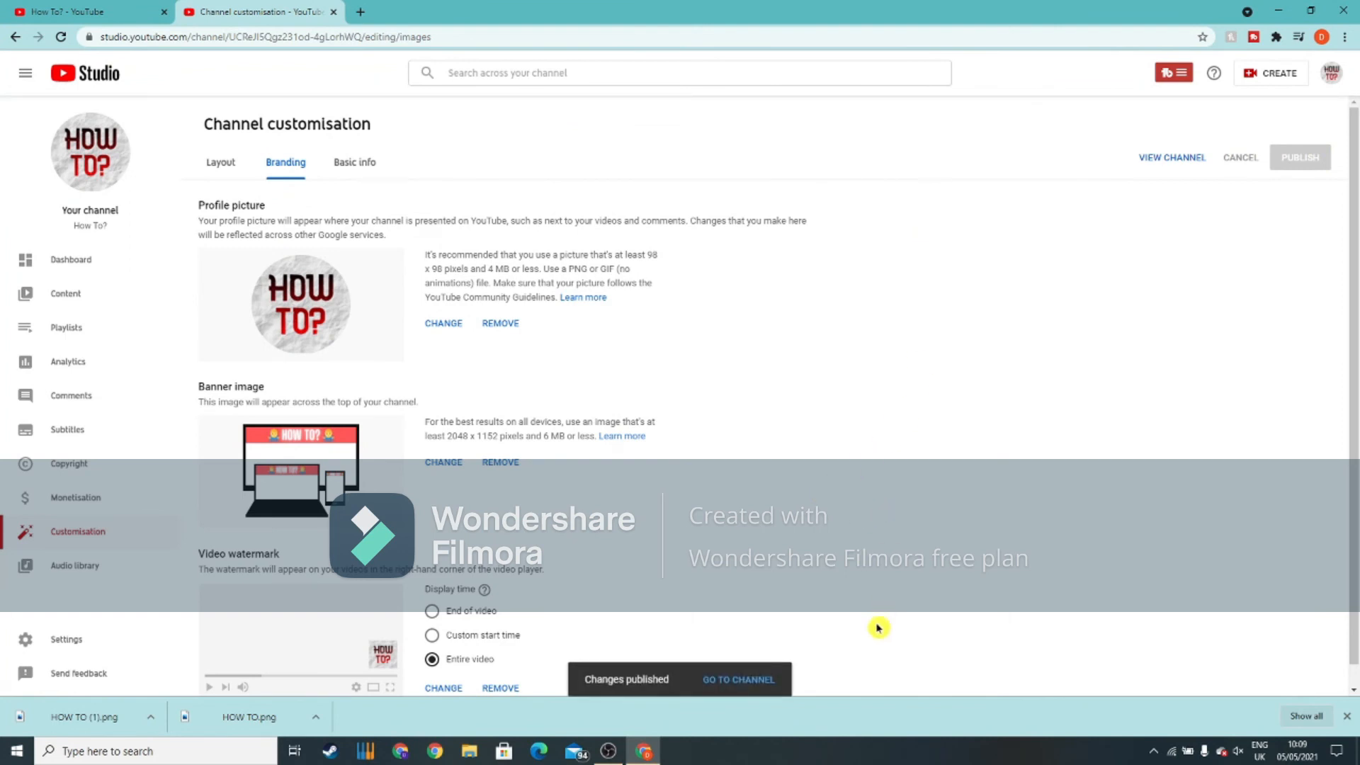
left_click(738, 680)
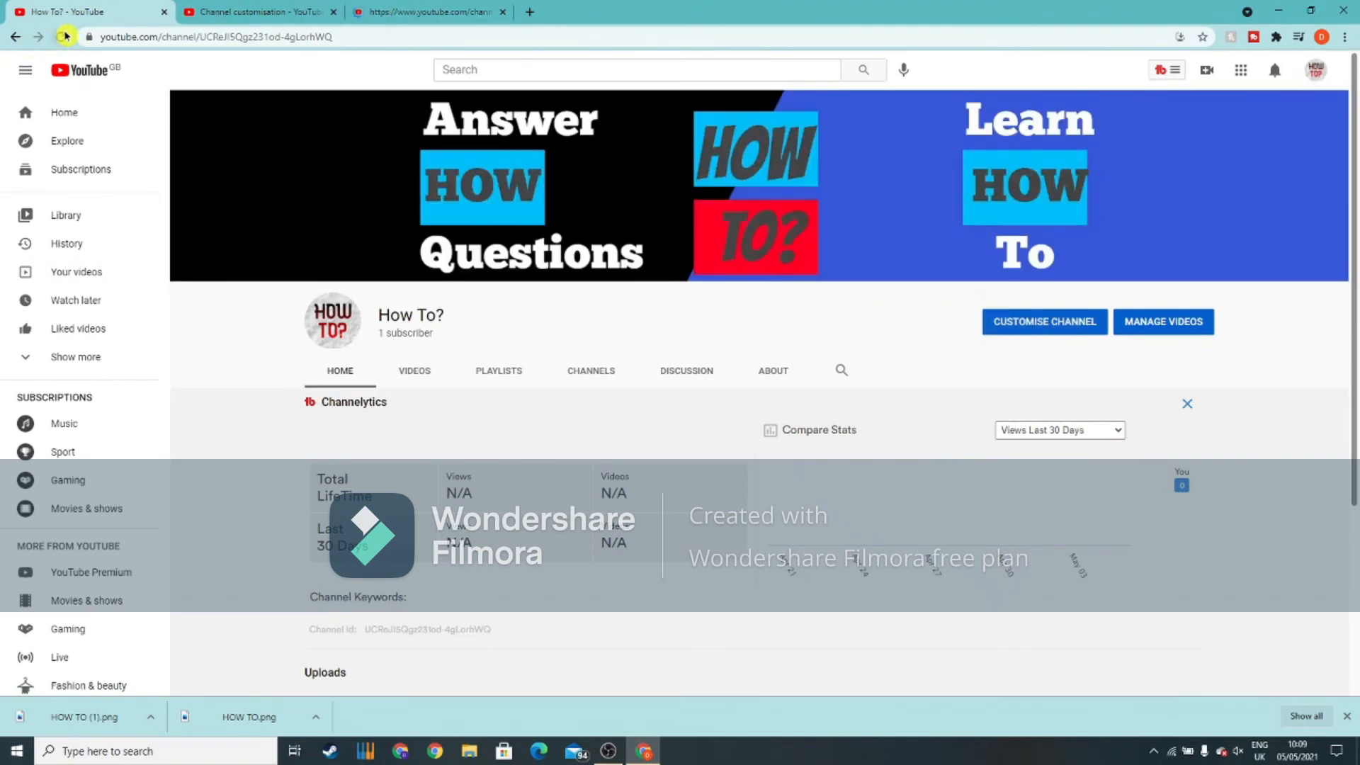
left_click(447, 6)
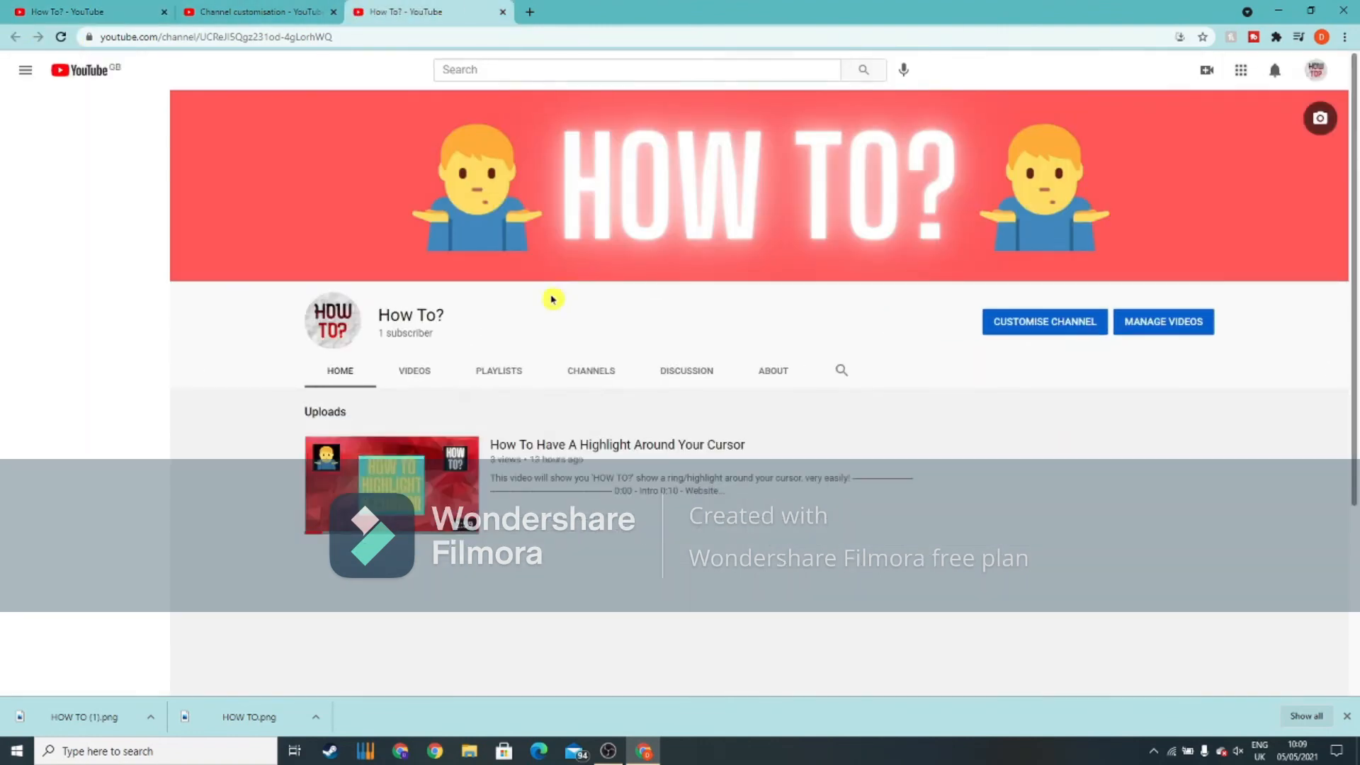